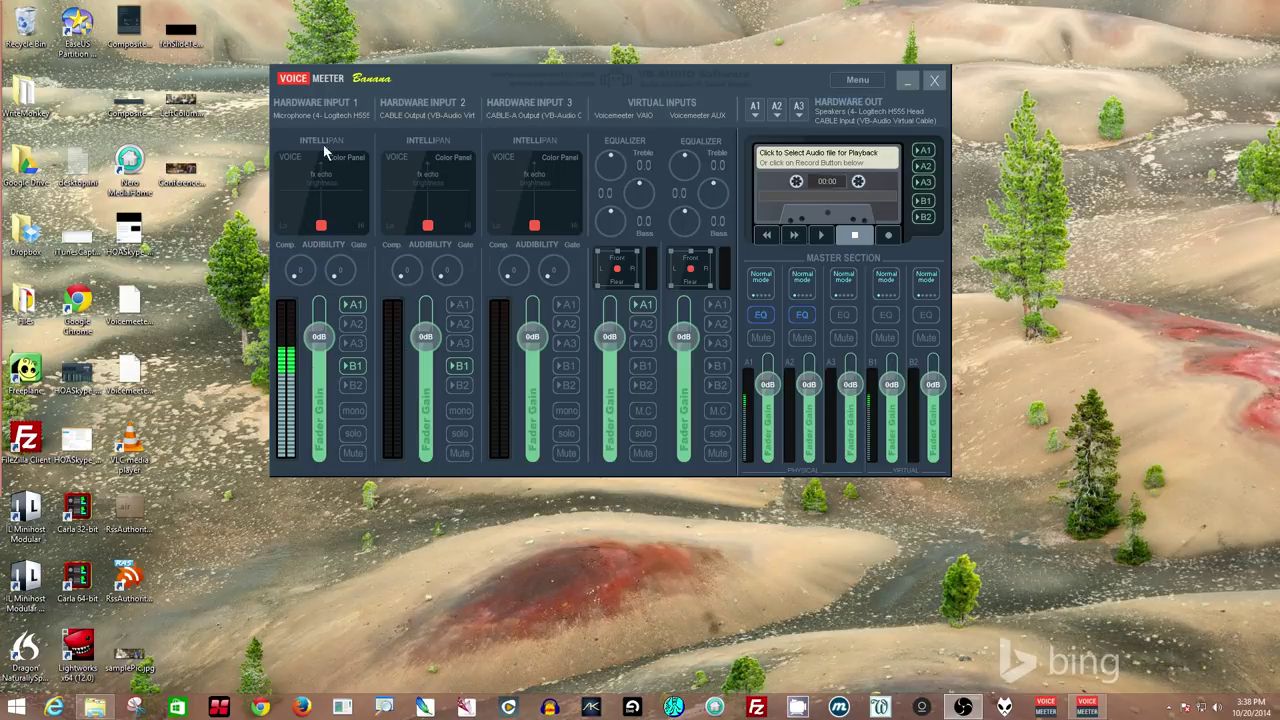
Route Hardware Input 1 to A1 and A2, and Hardware Input 2 to A1
{"action": "left_click", "coordinate": [352, 305]}
{"action": "left_click", "coordinate": [352, 305]}
{"action": "left_click", "coordinate": [352, 324]}
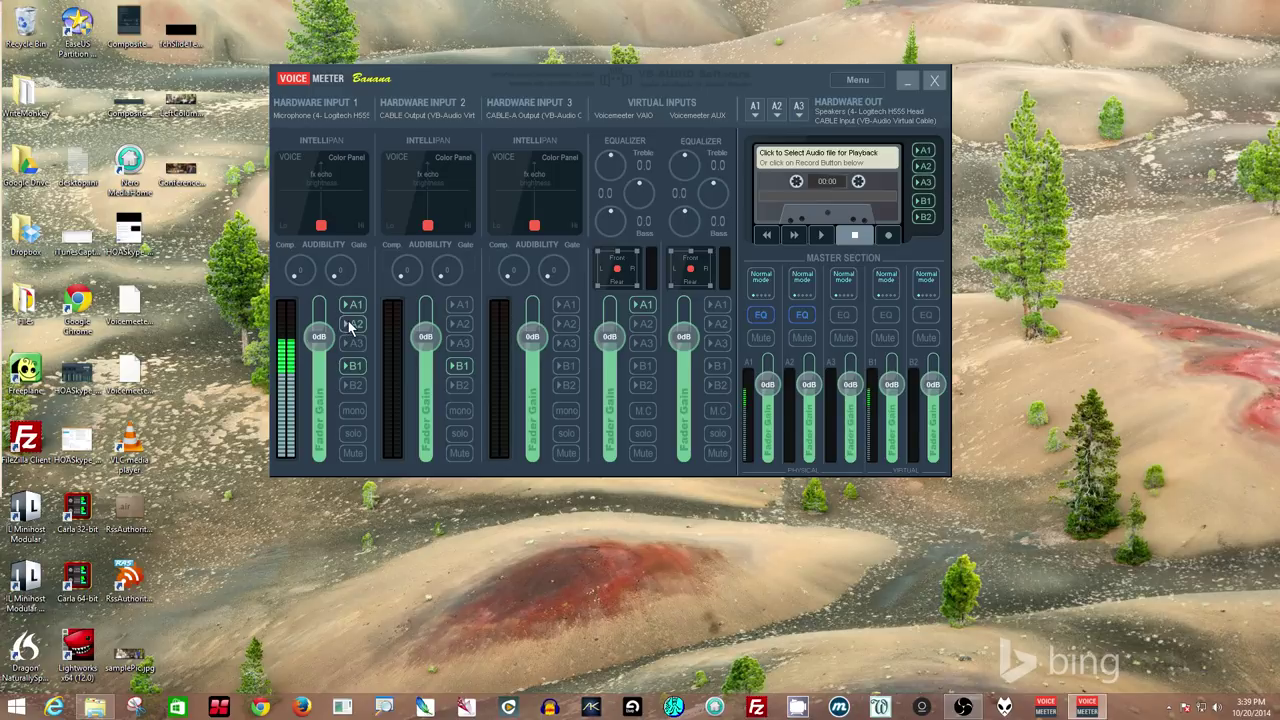
{"action": "left_click", "coordinate": [458, 305]}
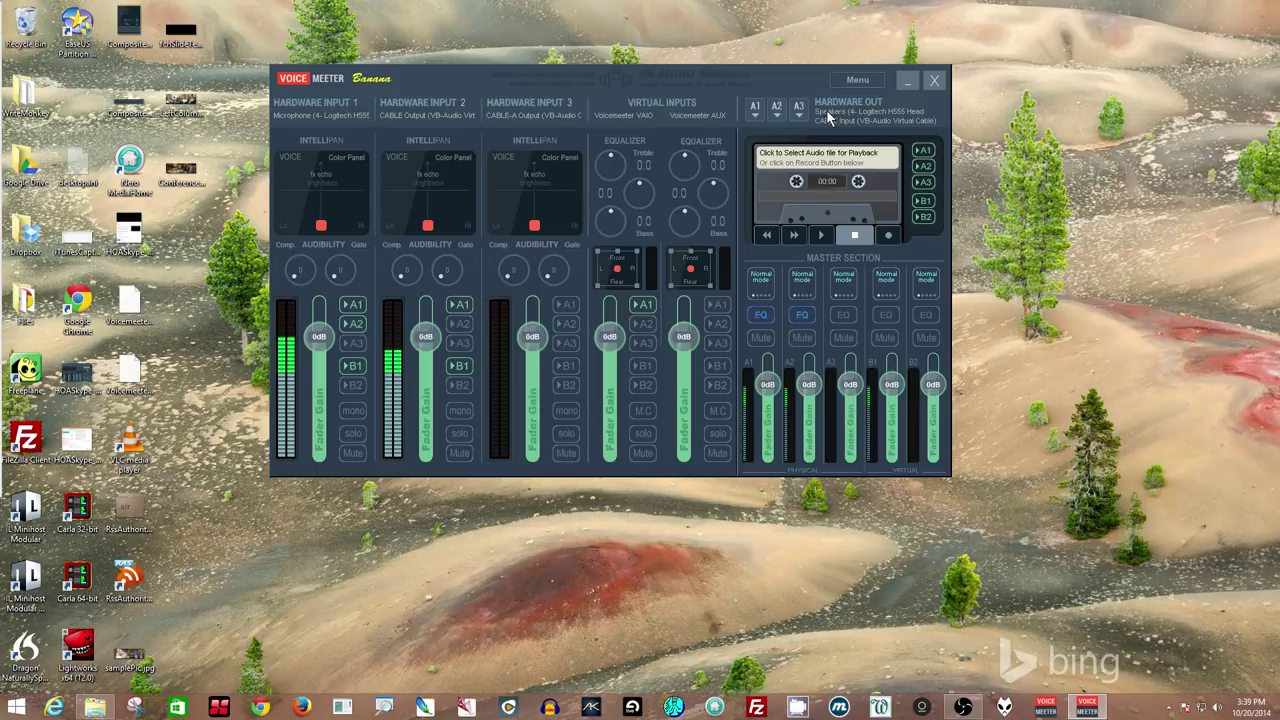
Look over the system settings and the list of available A1 output devices
{"action": "left_click", "coordinate": [858, 80]}
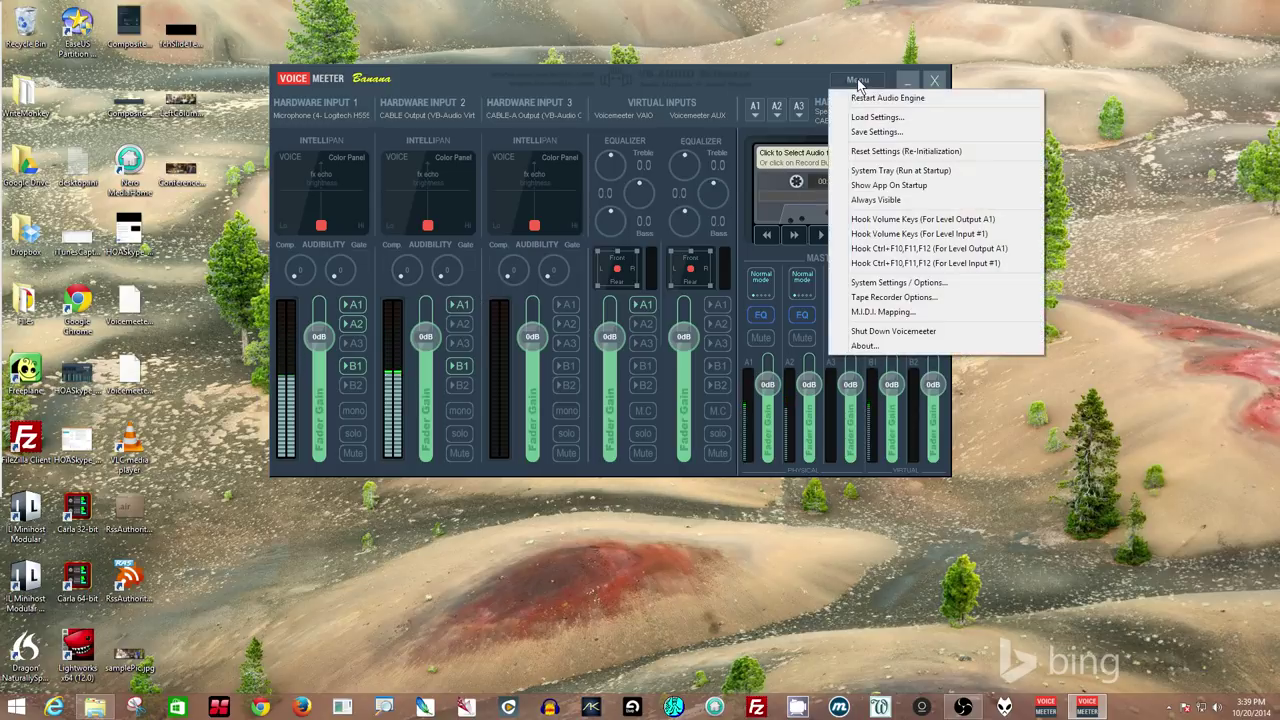
{"action": "left_click", "coordinate": [860, 282]}
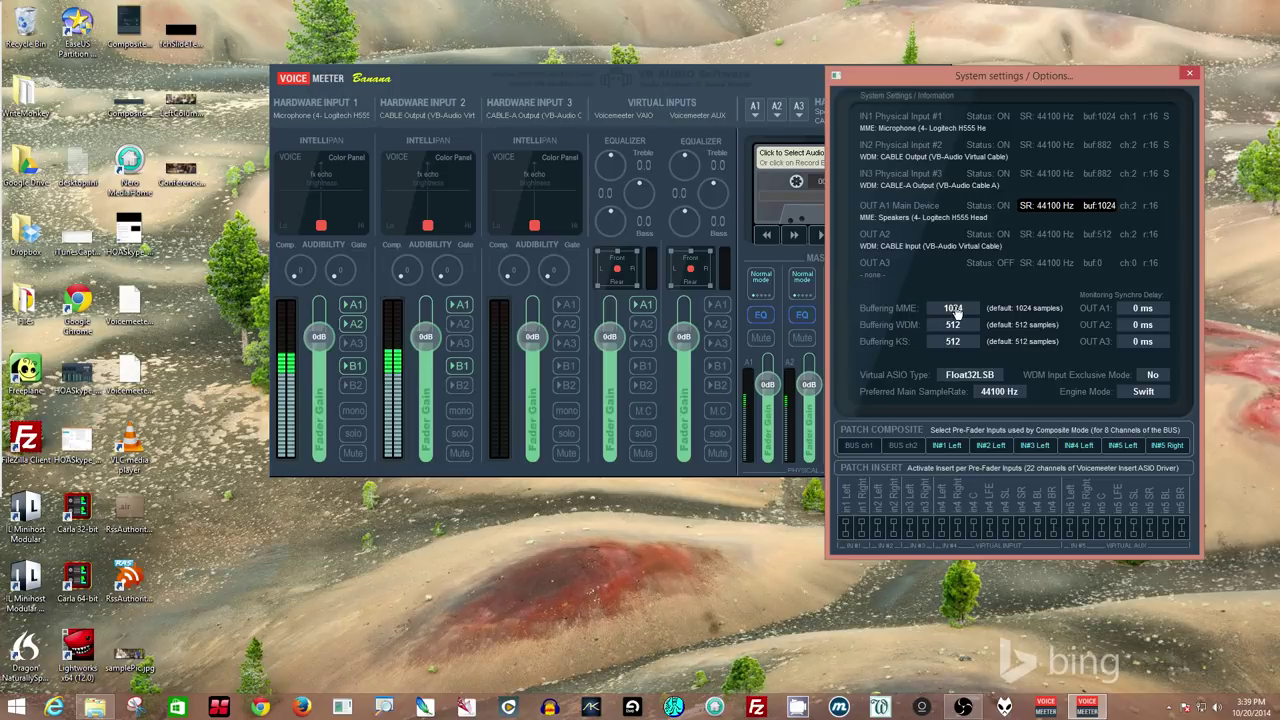
{"action": "left_click", "coordinate": [1188, 77]}
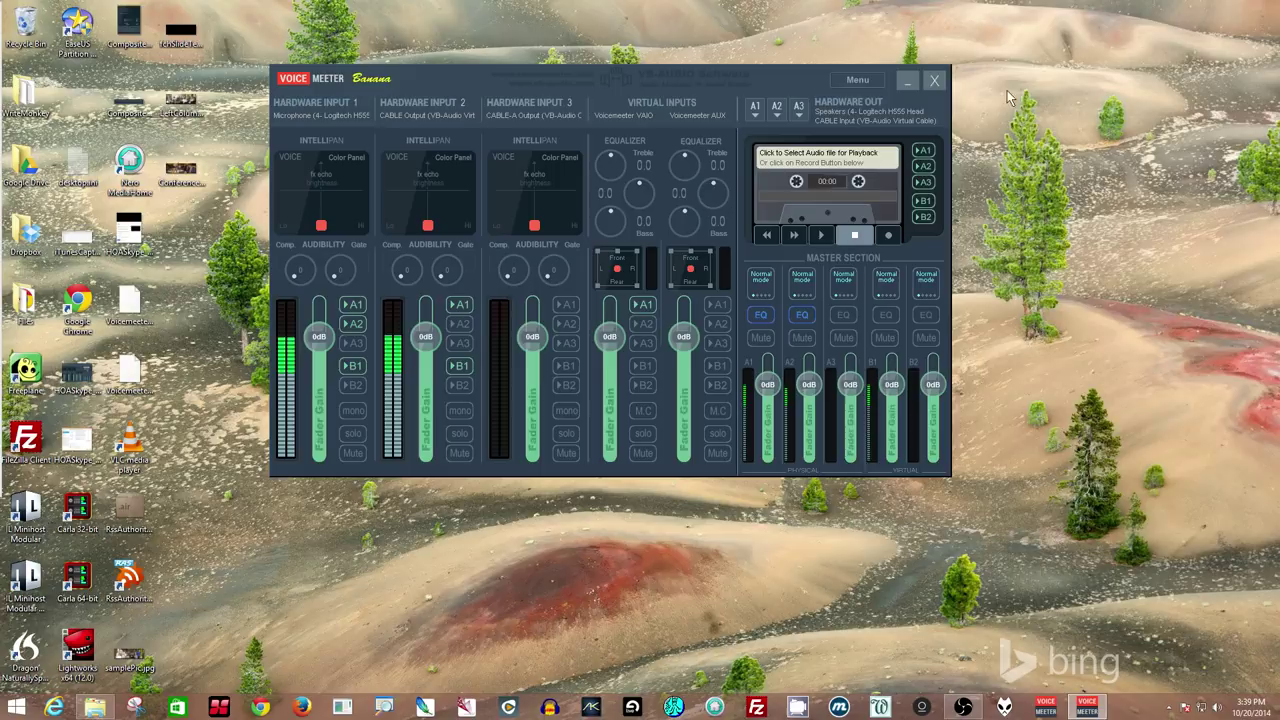
{"action": "left_click", "coordinate": [757, 112]}
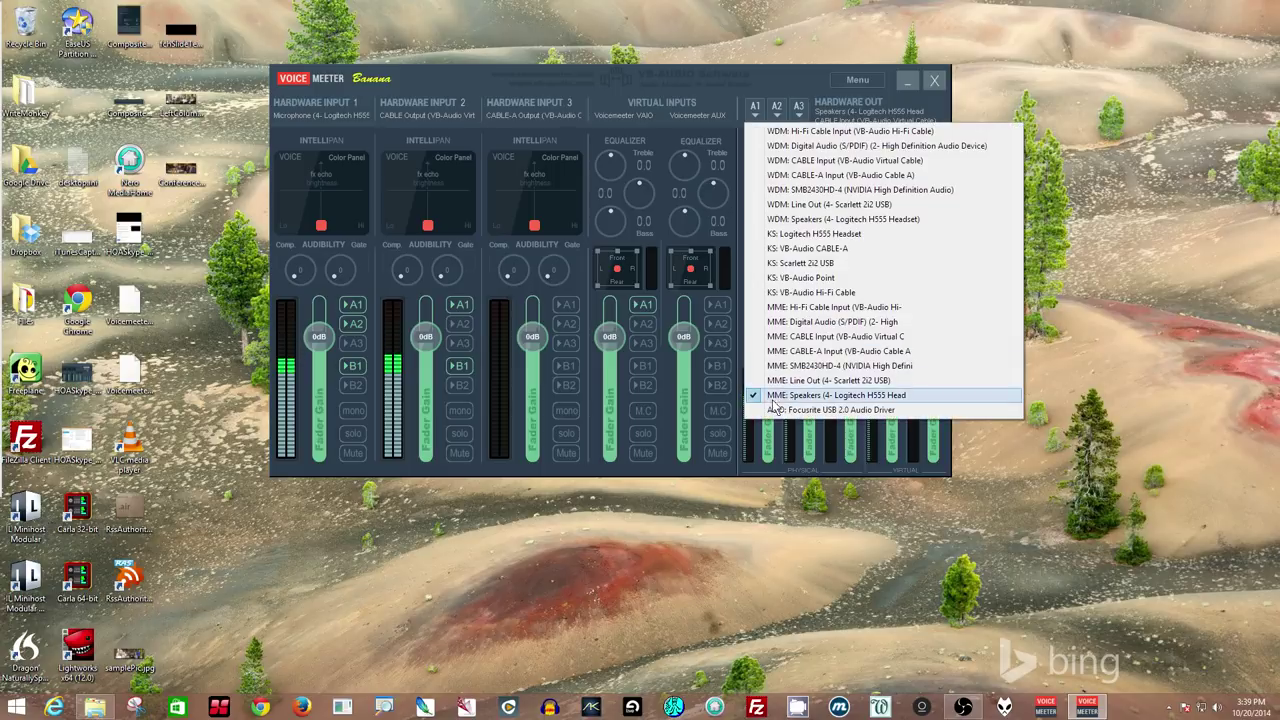
{"action": "left_click", "coordinate": [791, 80]}
{"action": "left_click", "coordinate": [854, 82]}
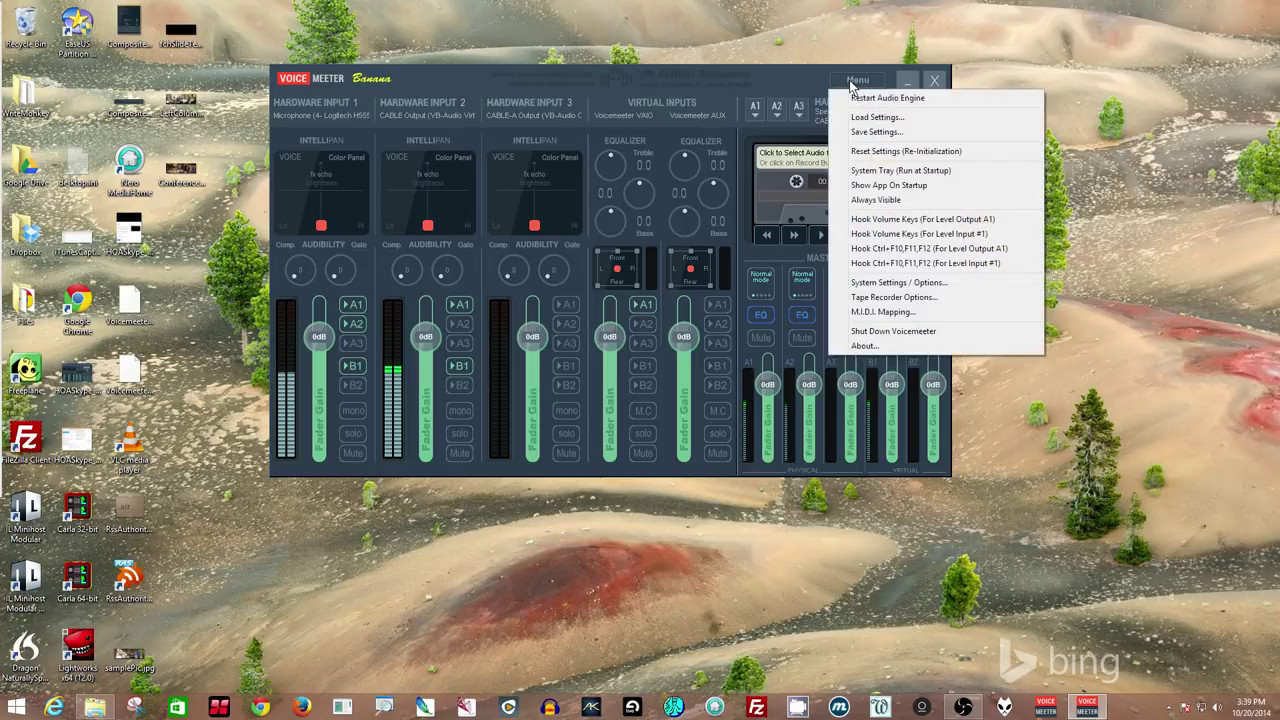
Try MME buffering at 2048 and 1024, then settle on 480 samples
{"action": "left_click", "coordinate": [895, 283]}
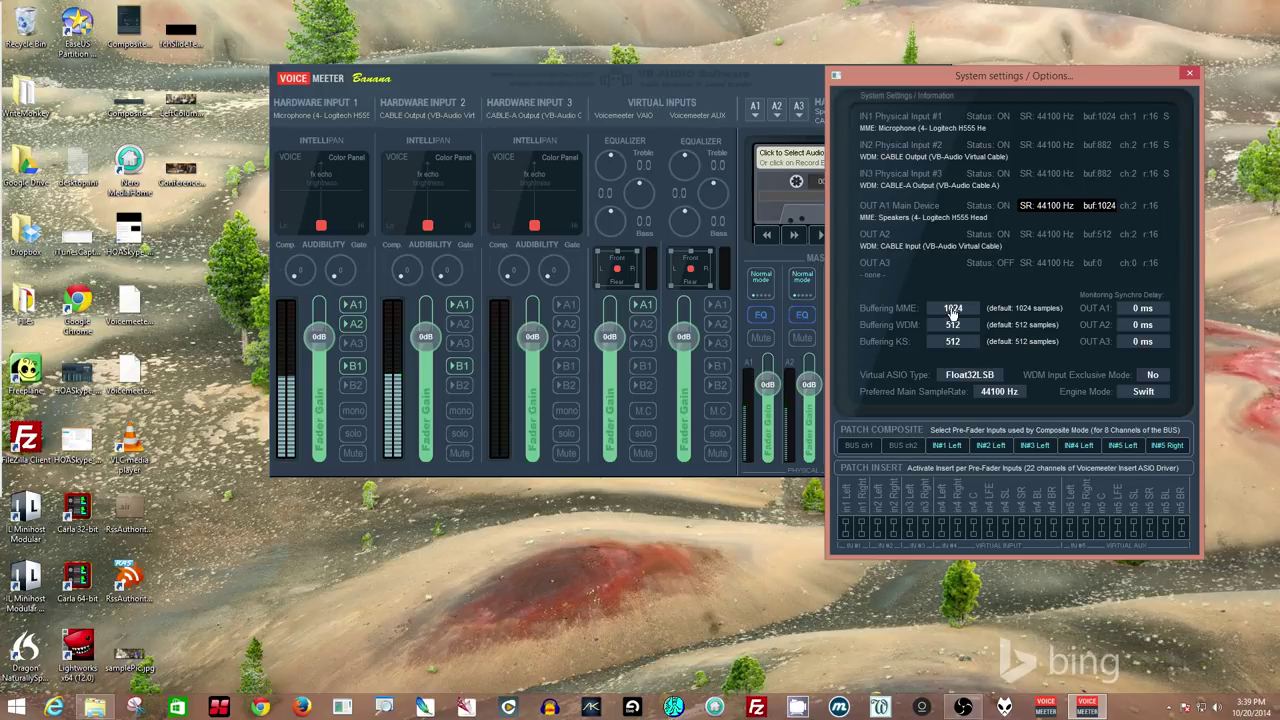
{"action": "left_click", "coordinate": [953, 310]}
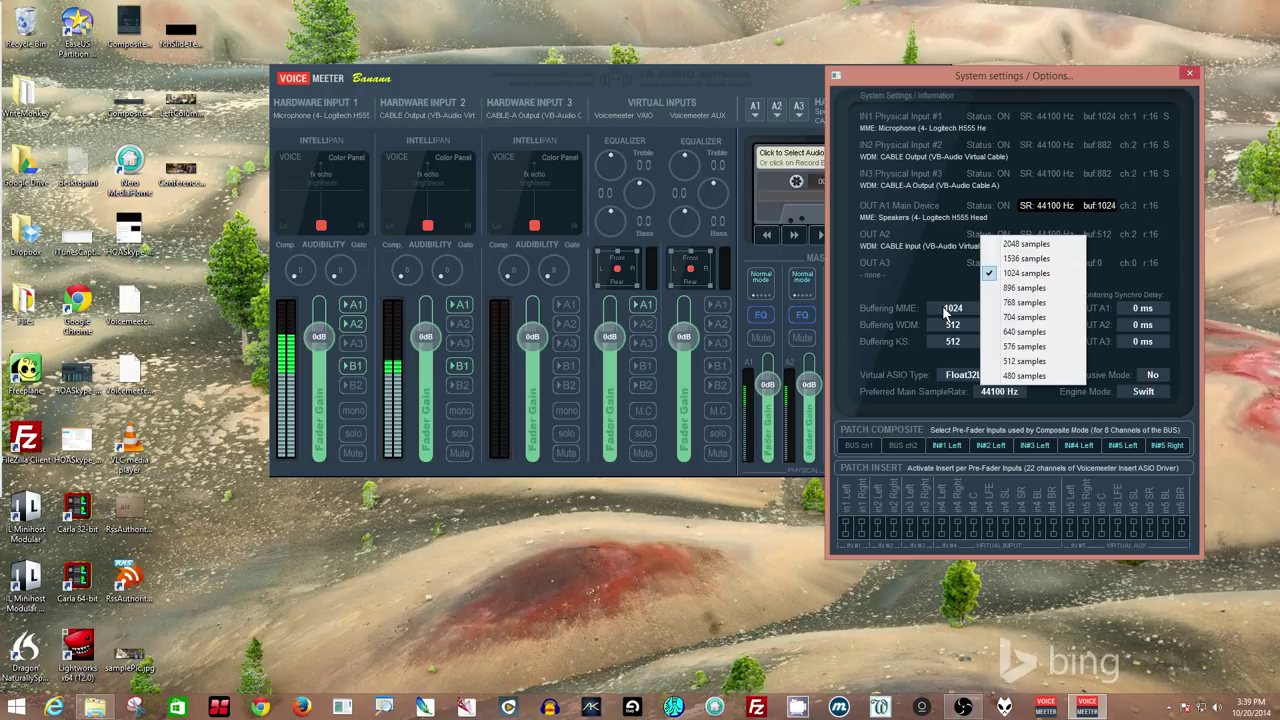
{"action": "left_click", "coordinate": [1025, 244]}
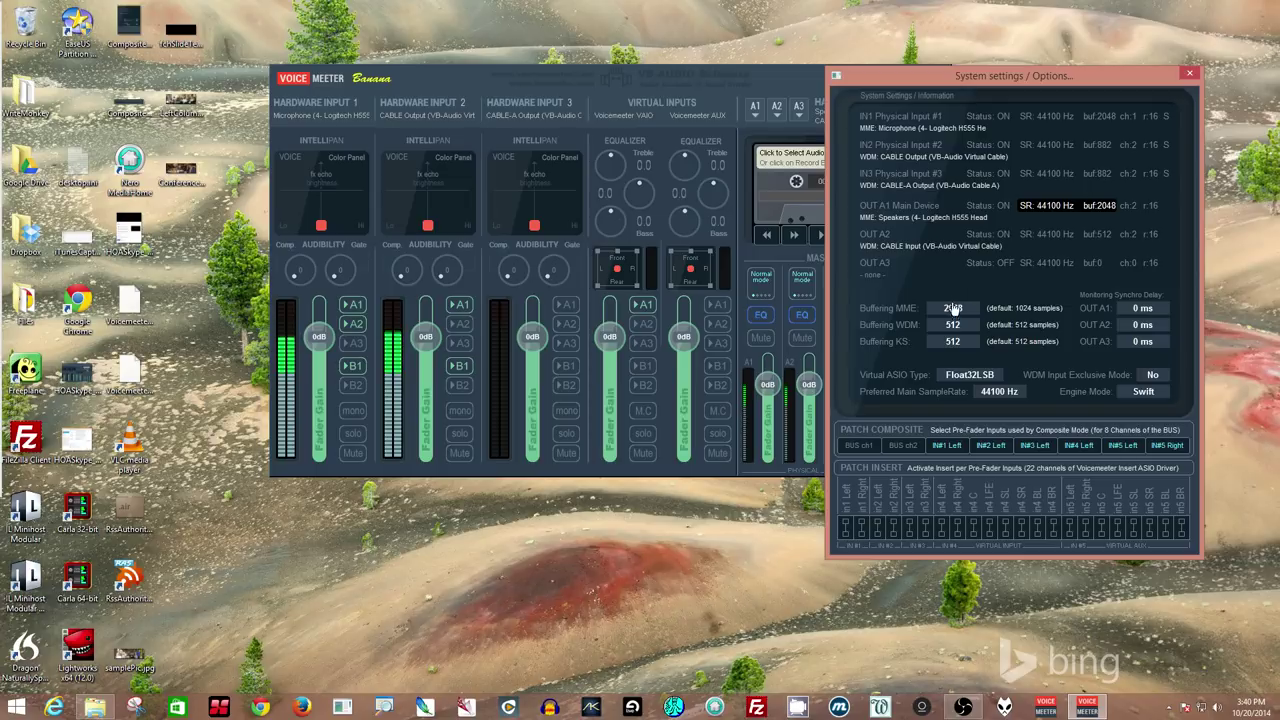
{"action": "left_click", "coordinate": [962, 311]}
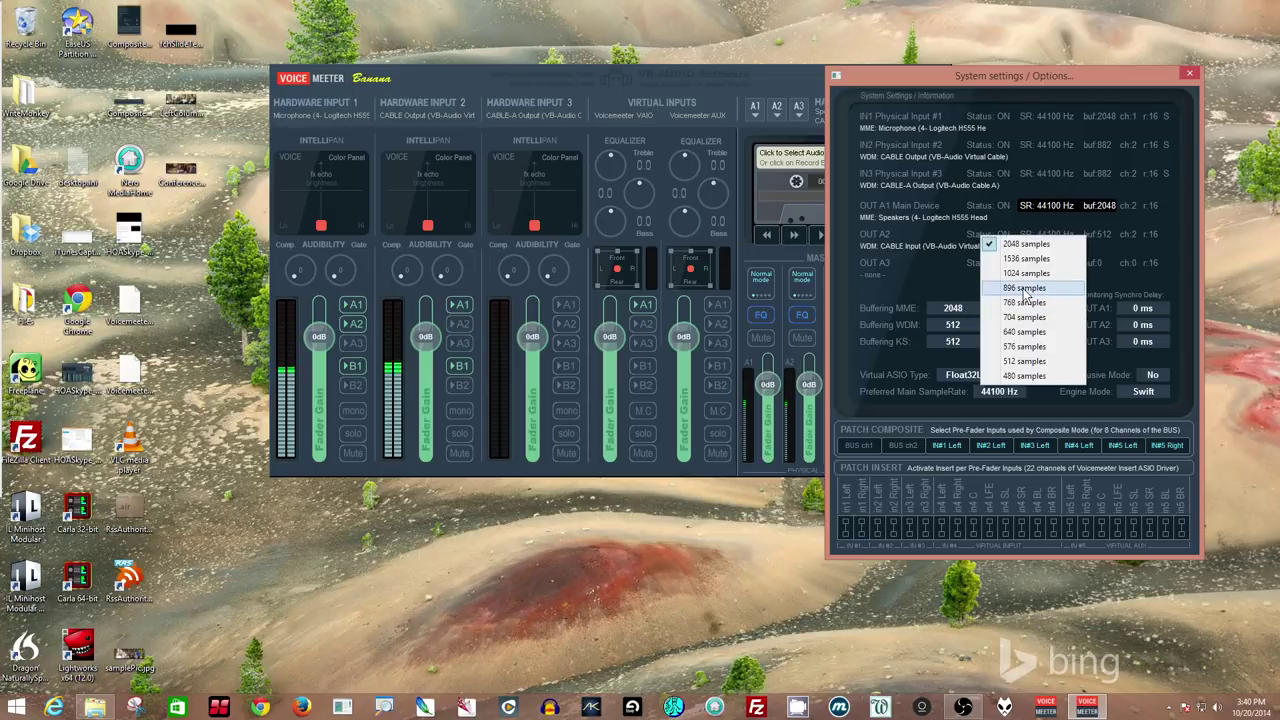
{"action": "left_click", "coordinate": [1025, 244]}
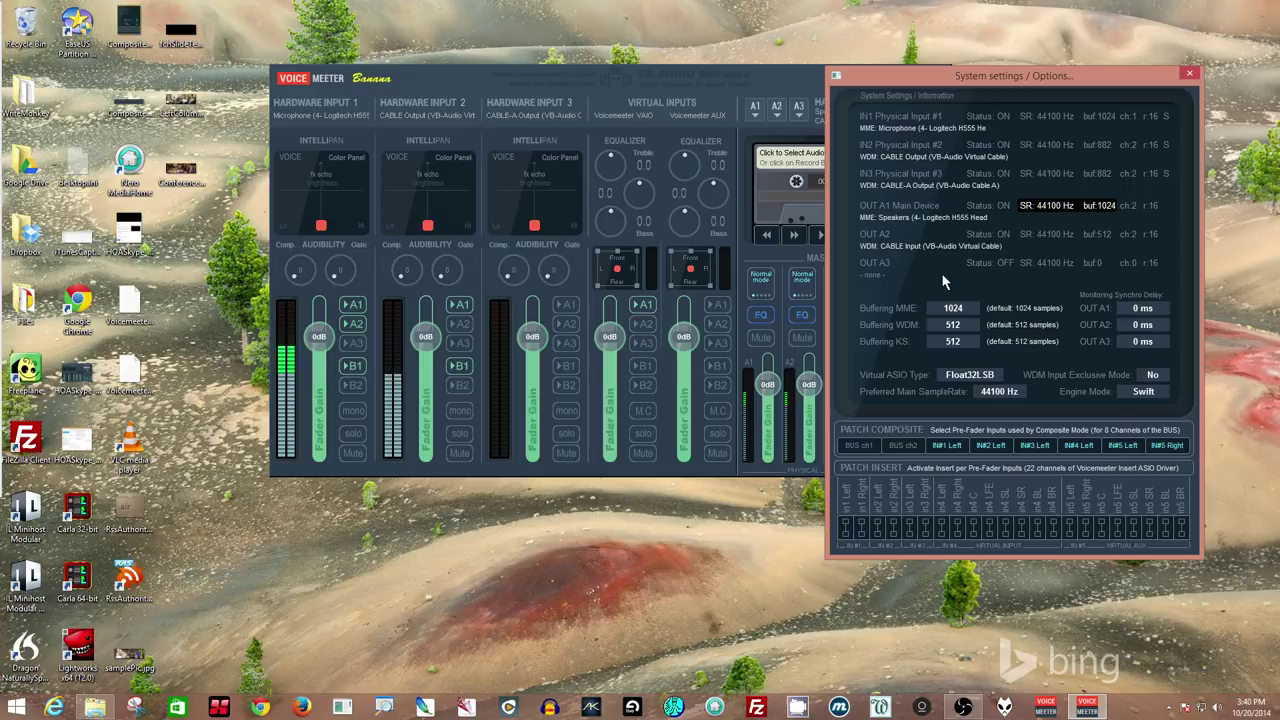
{"action": "left_click", "coordinate": [953, 311]}
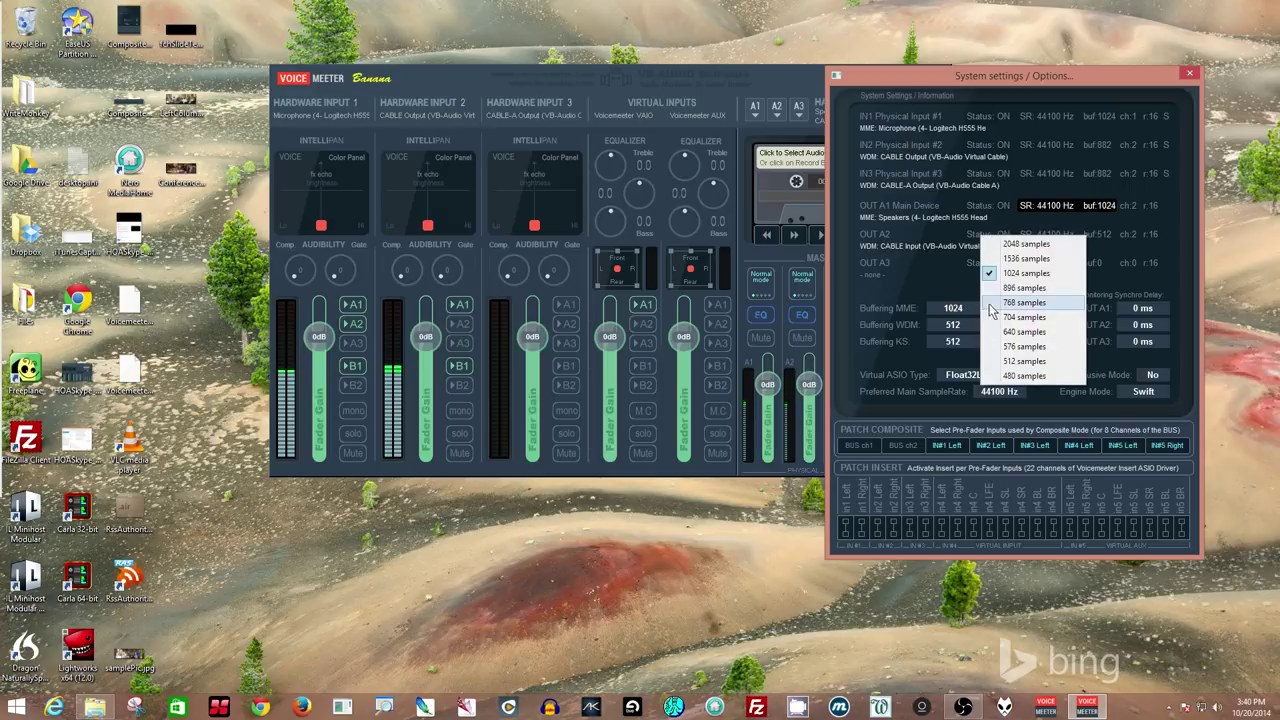
{"action": "left_click", "coordinate": [1024, 377]}
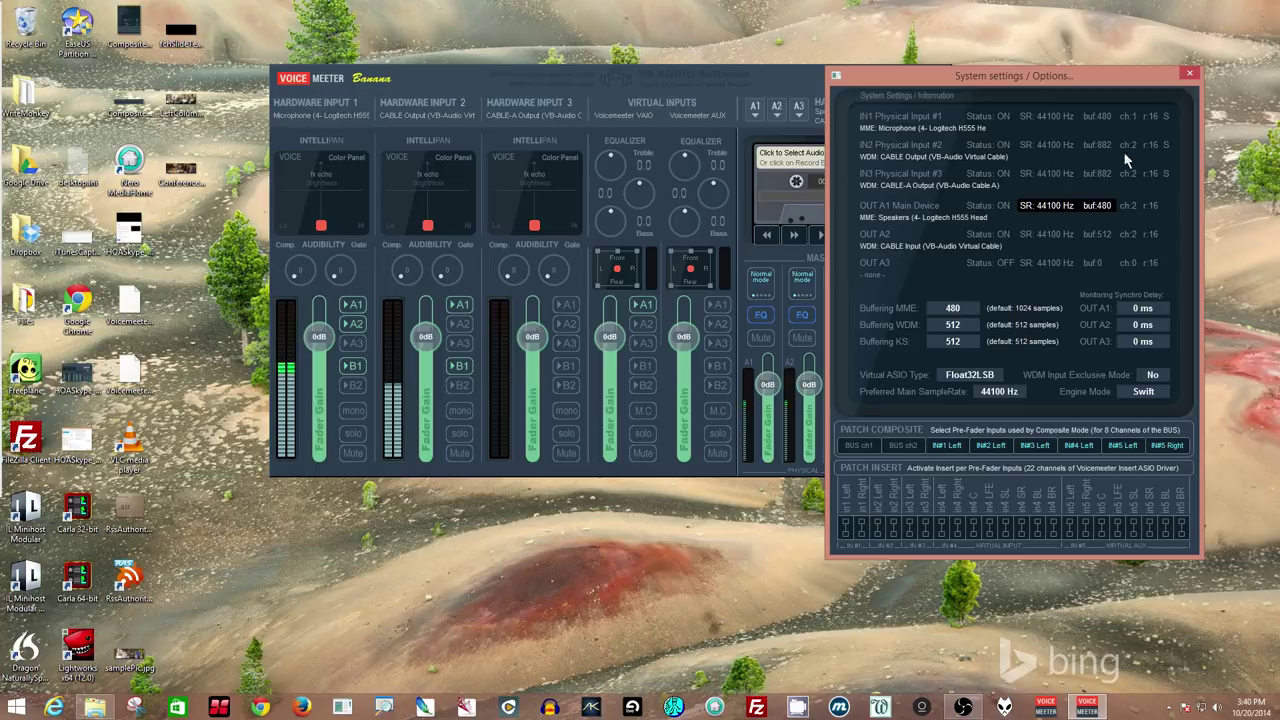
Make KS: Logitech H555 Headset the A1 output device
{"action": "left_click", "coordinate": [1189, 73]}
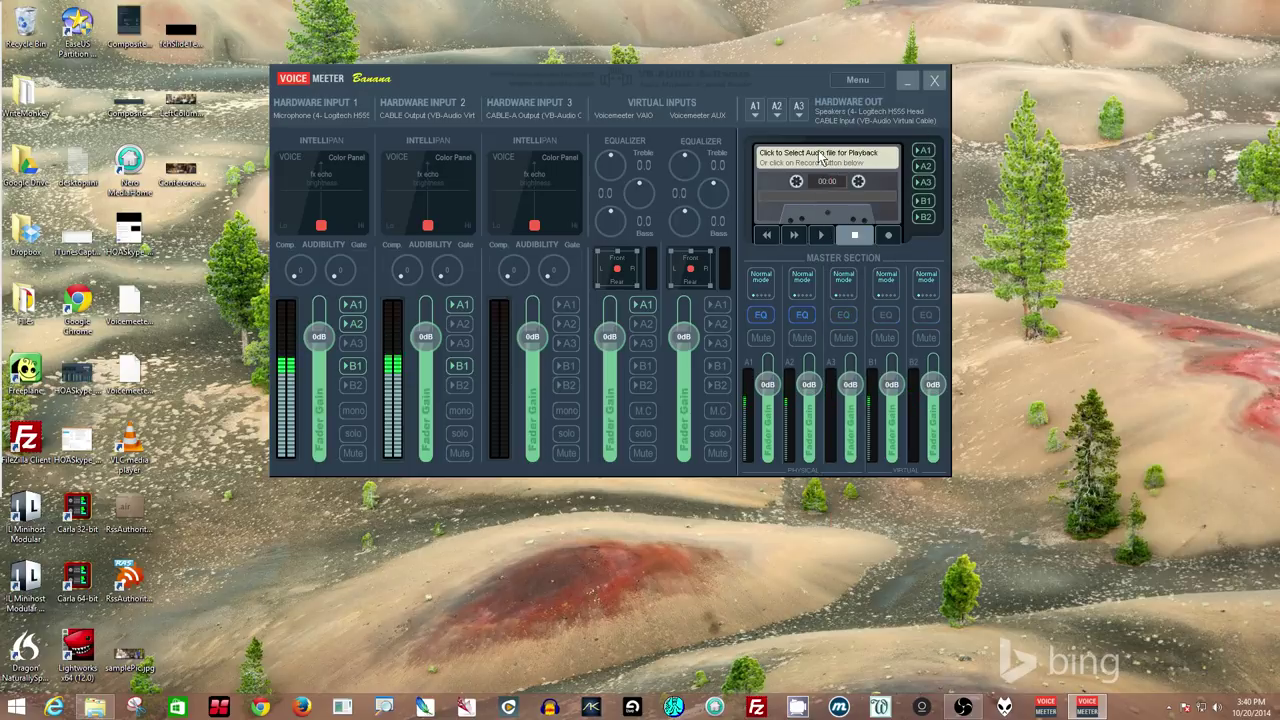
{"action": "left_click", "coordinate": [756, 112]}
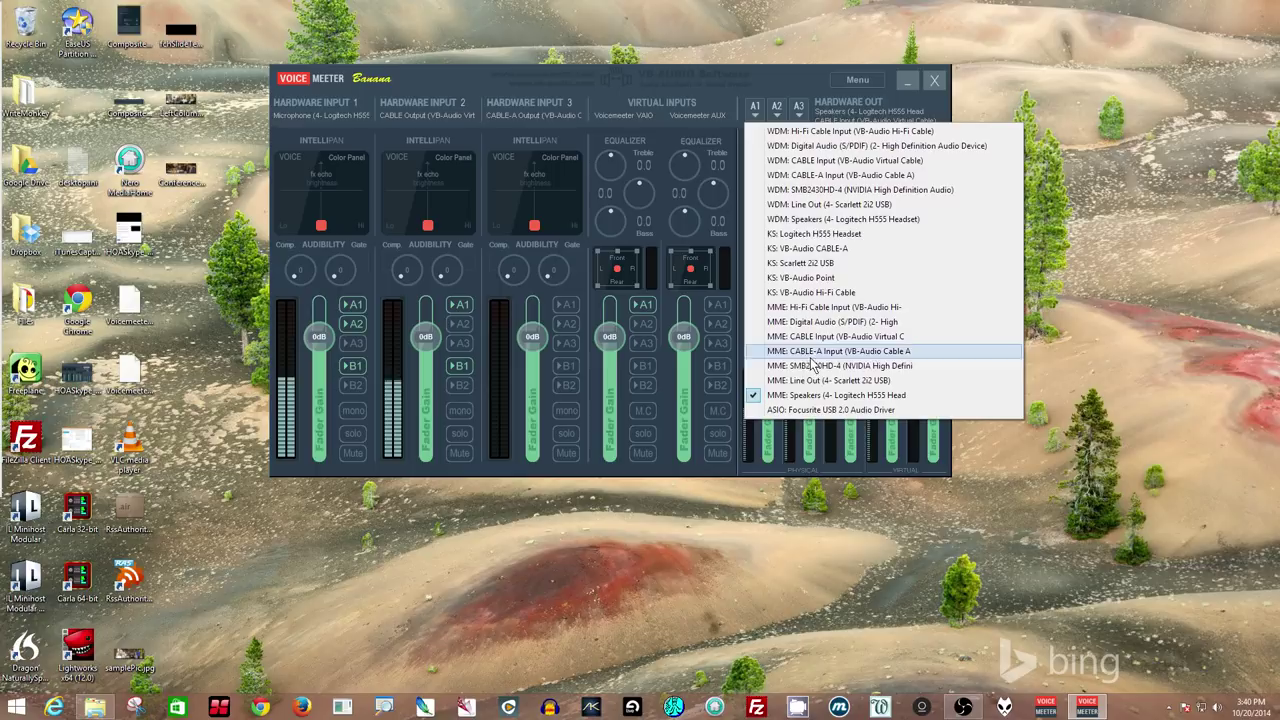
{"action": "left_click", "coordinate": [840, 234]}
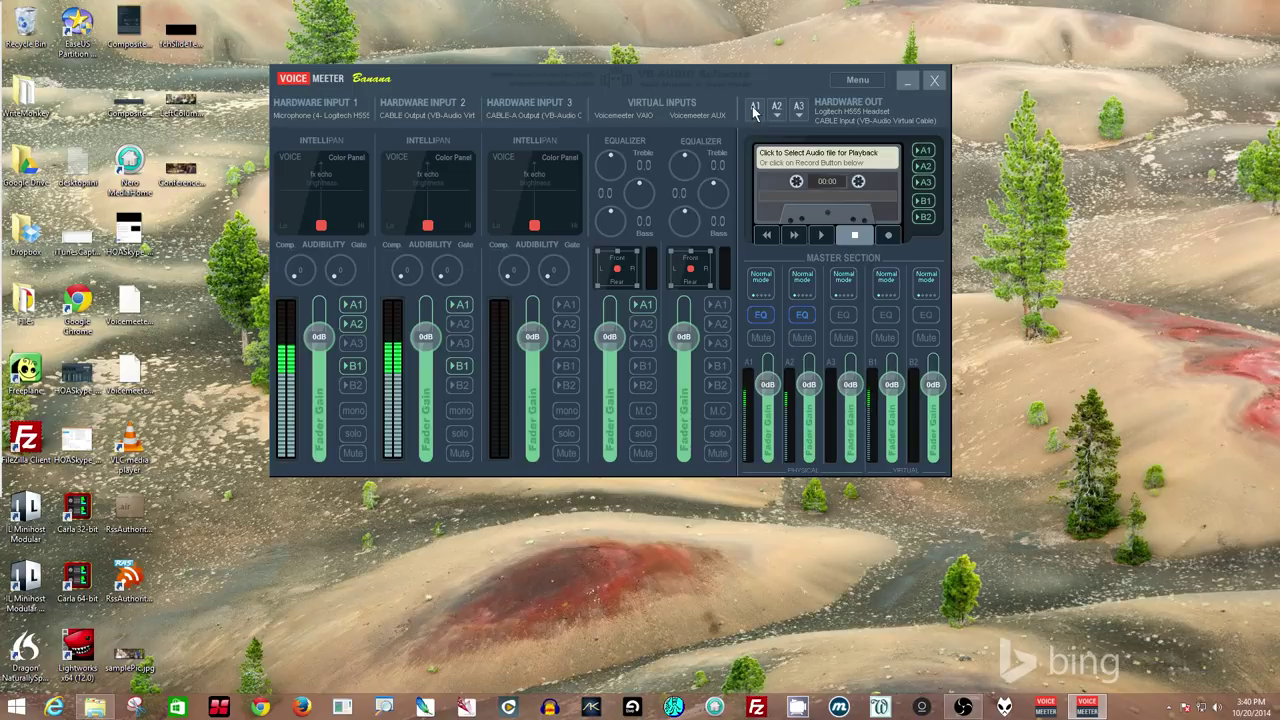
Set KS buffering to 128 samples in System Settings
{"action": "left_click", "coordinate": [852, 82]}
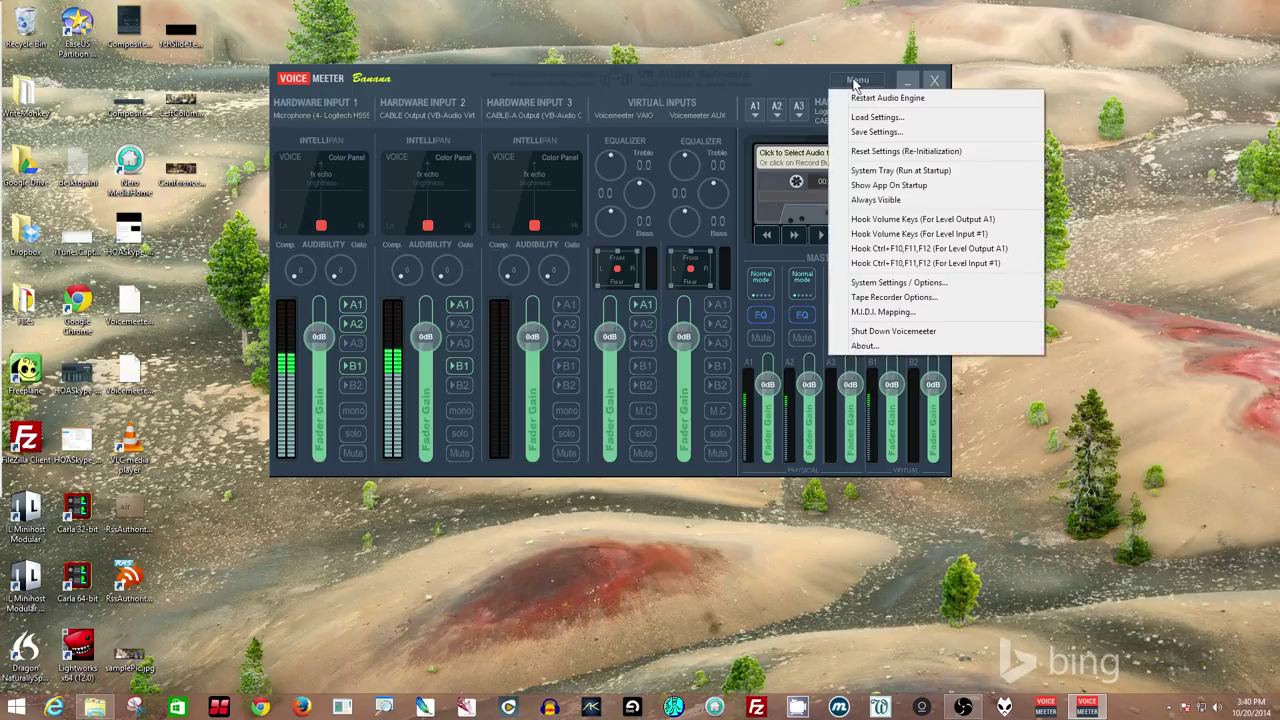
{"action": "left_click", "coordinate": [885, 283]}
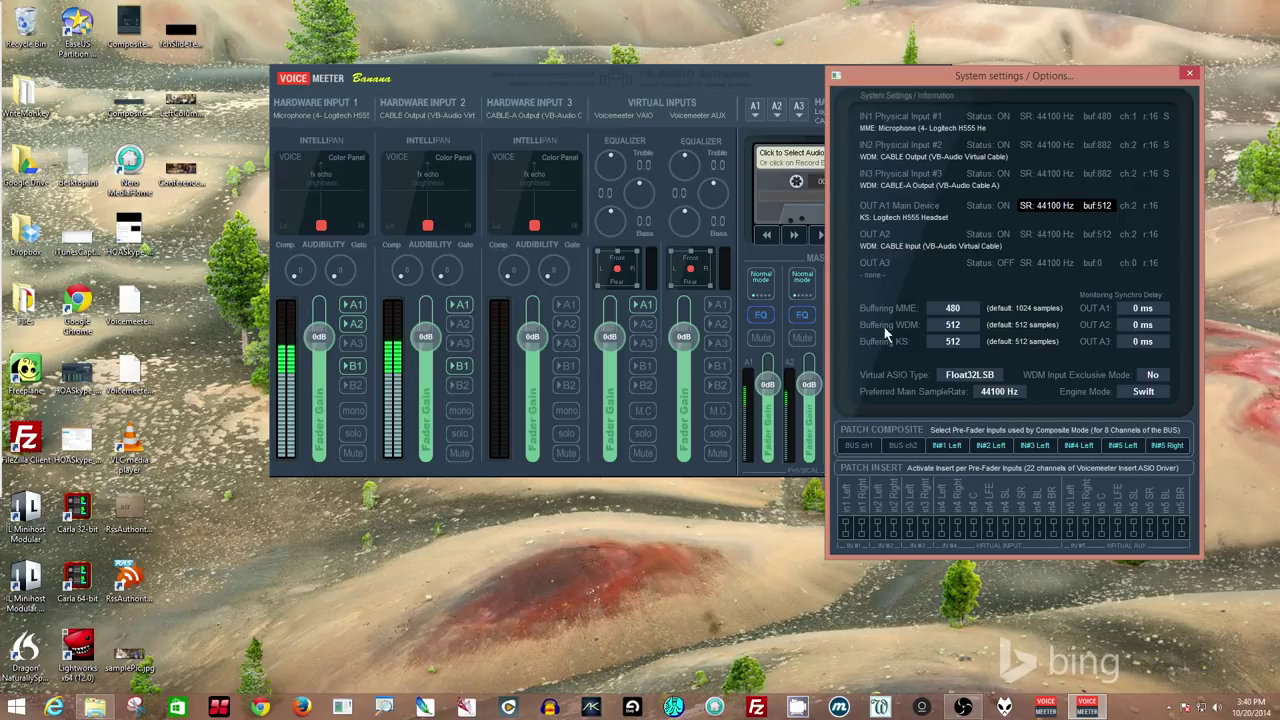
{"action": "left_click", "coordinate": [955, 342]}
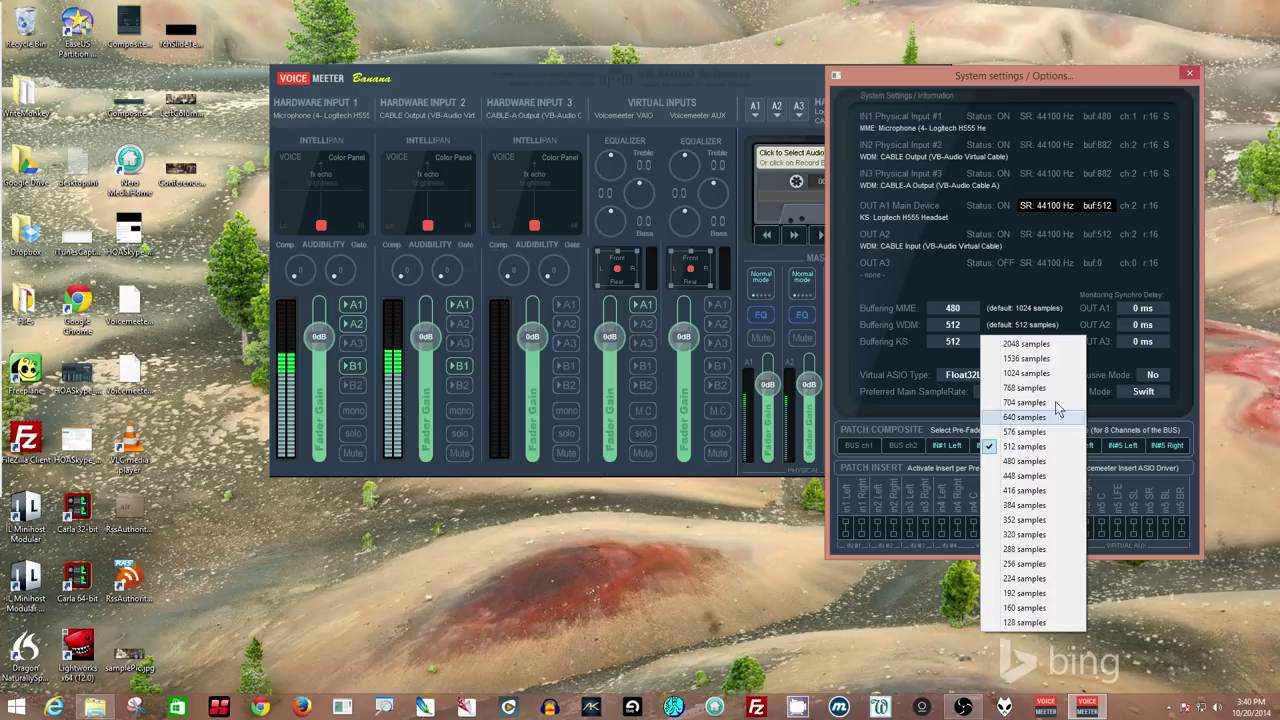
{"action": "left_click", "coordinate": [1038, 622]}
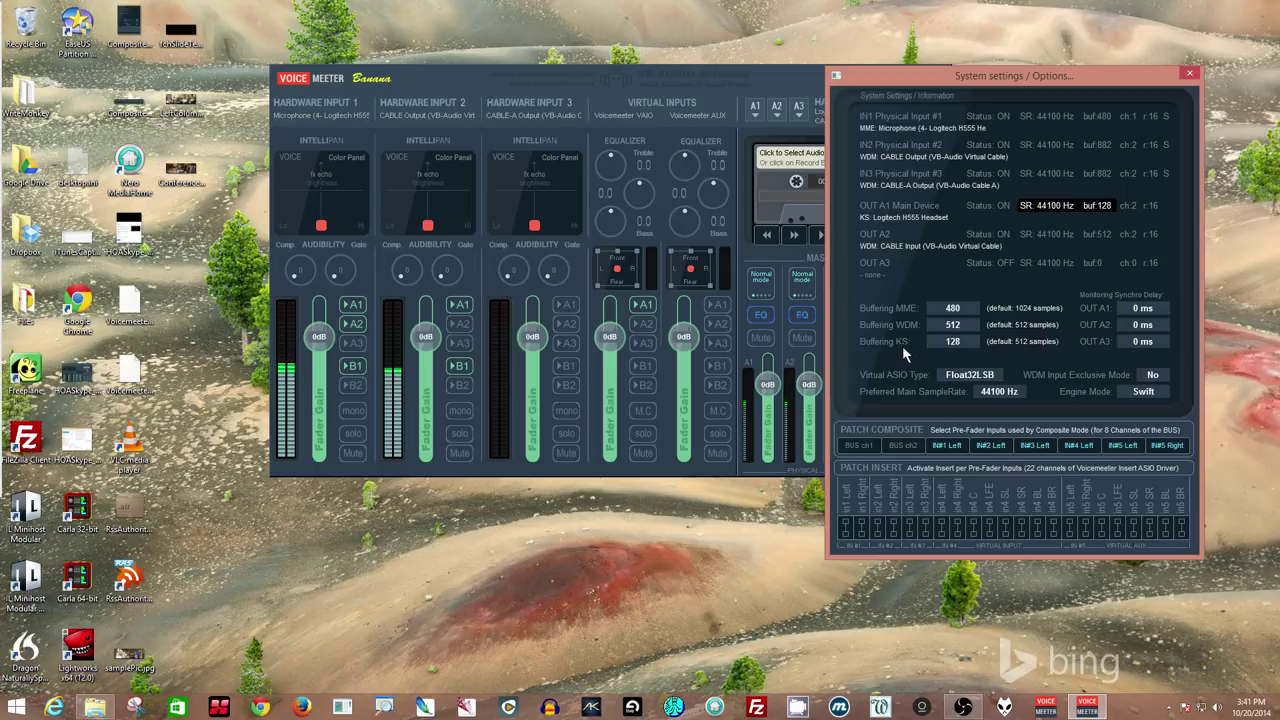
{"action": "left_click", "coordinate": [954, 342]}
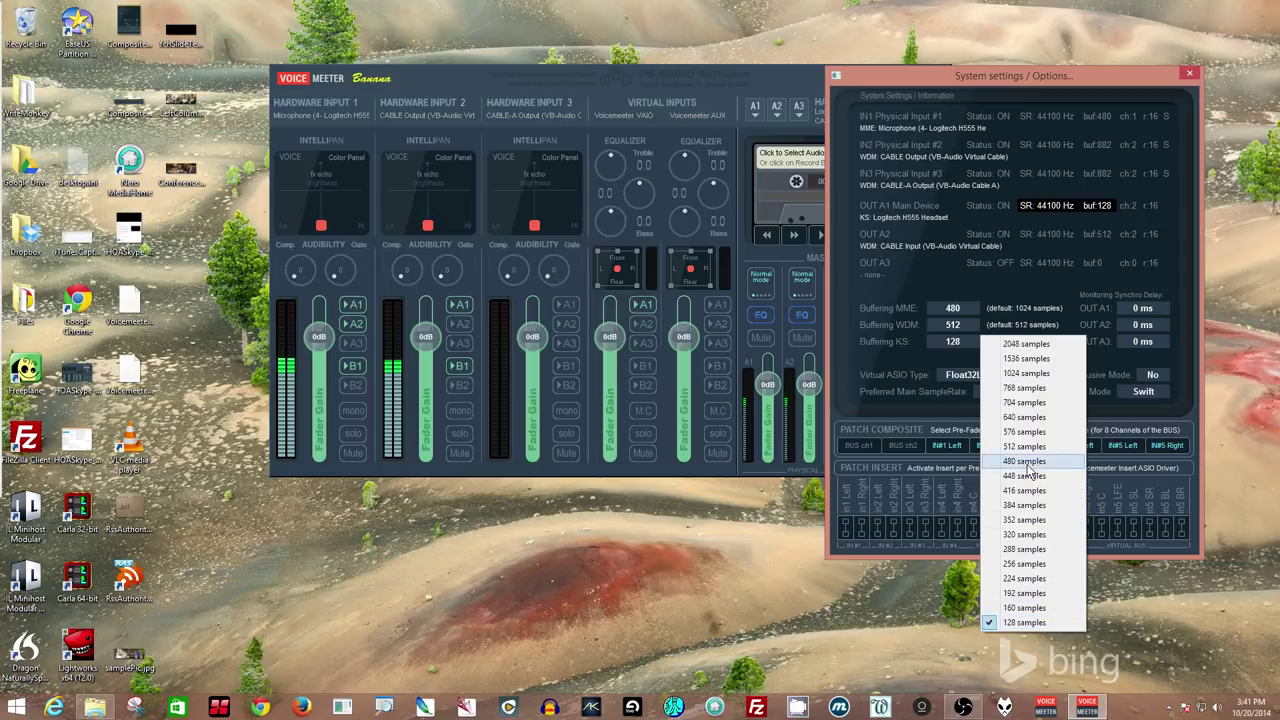
{"action": "left_click", "coordinate": [865, 352]}
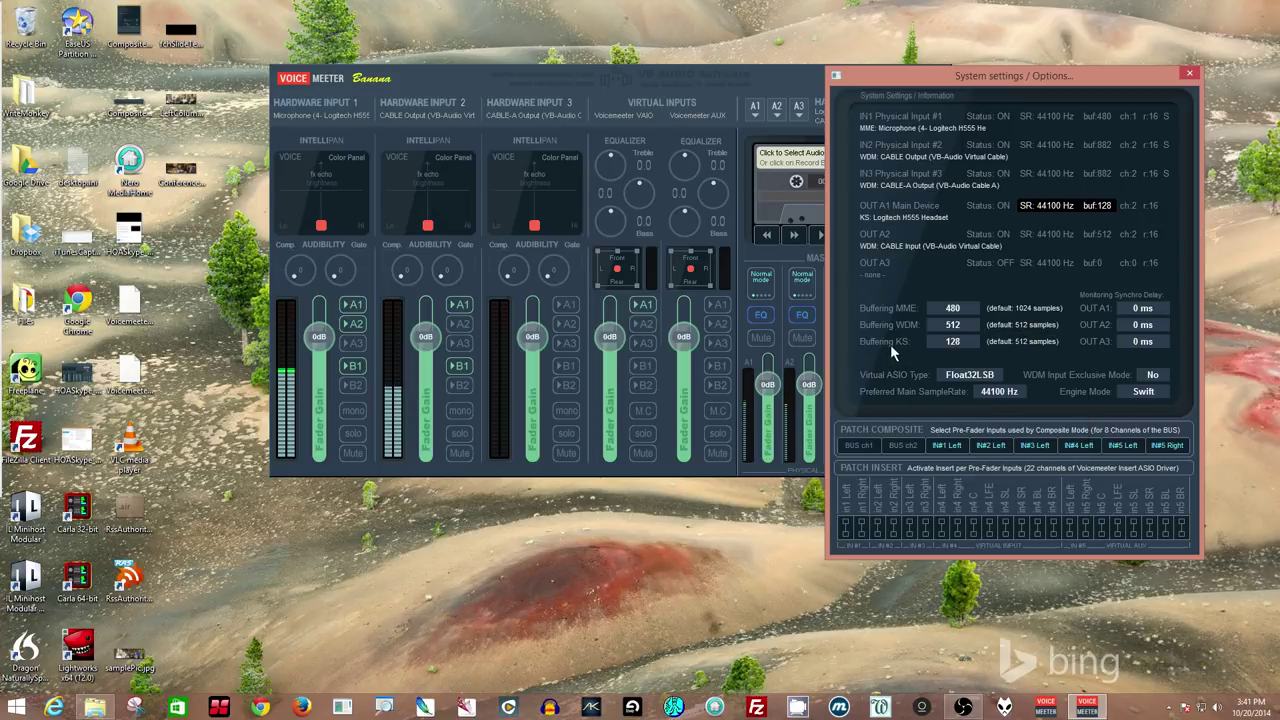
Switch A1 to the WDM Logitech H555 headset speakers
{"action": "left_click", "coordinate": [1189, 73]}
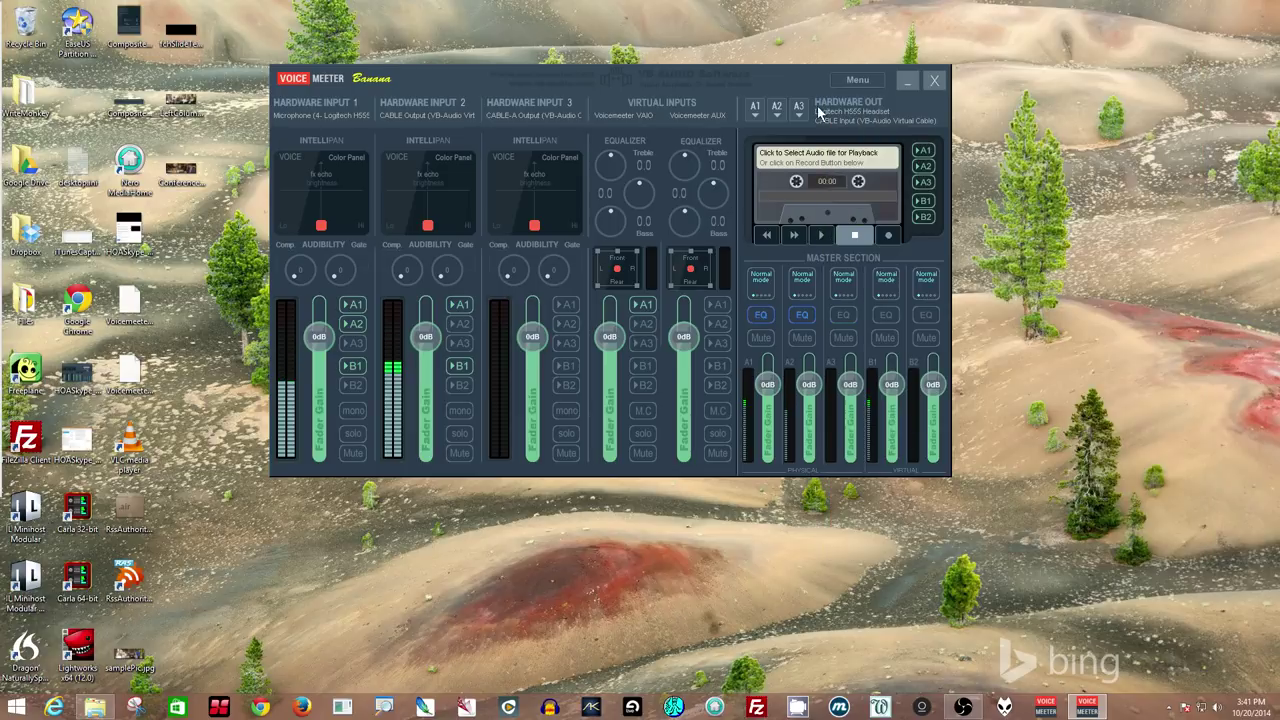
{"action": "left_click", "coordinate": [761, 115]}
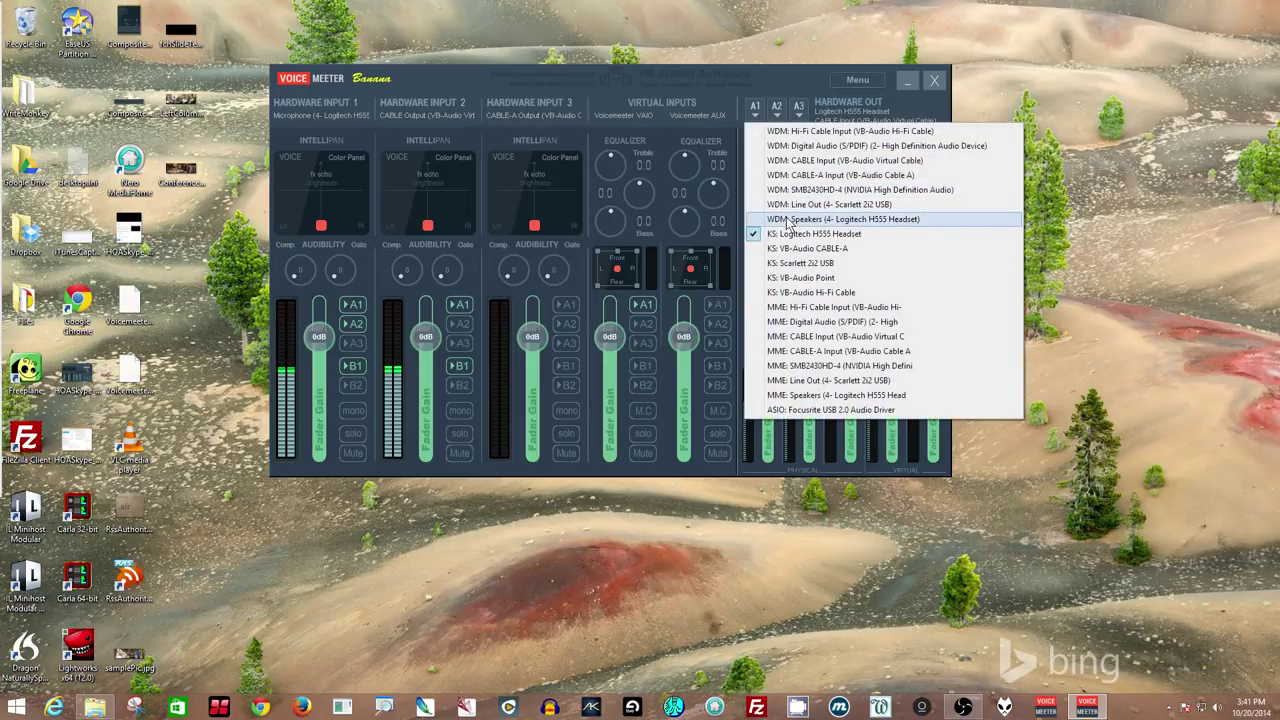
{"action": "left_click", "coordinate": [821, 220]}
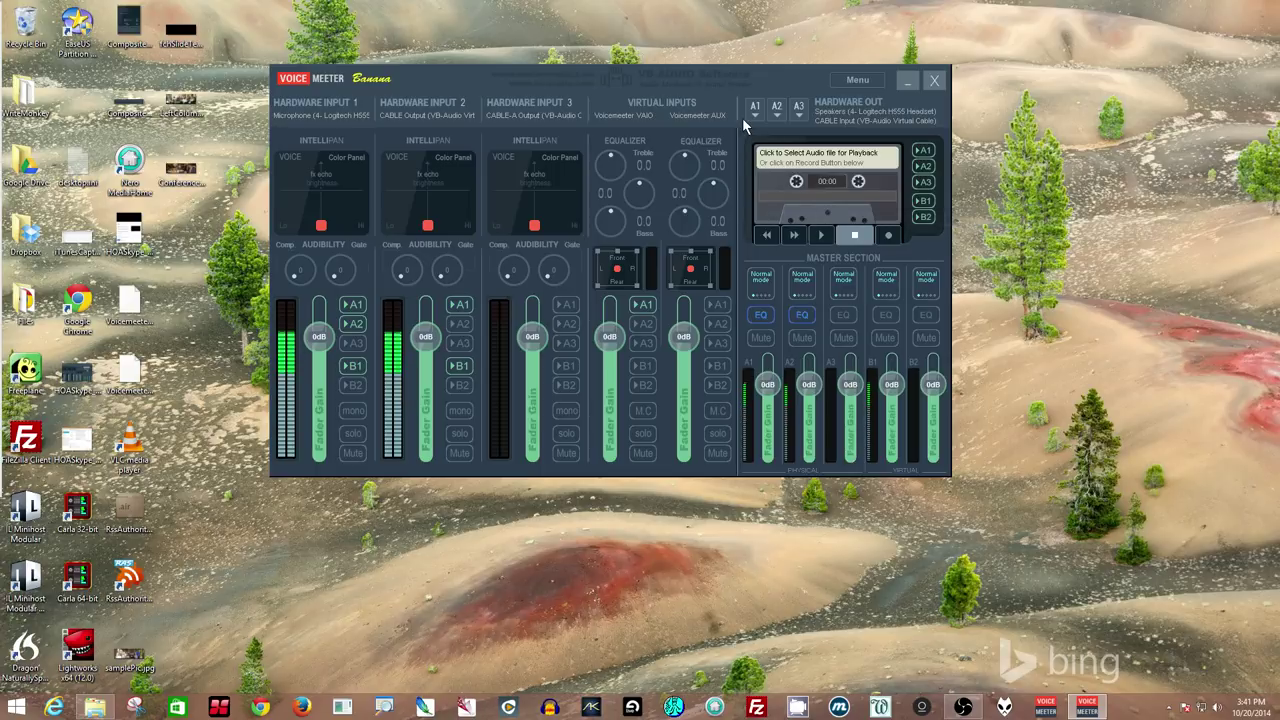
Try WDM buffering at 128 samples, dismiss the device error, then try 160
{"action": "left_click", "coordinate": [838, 84]}
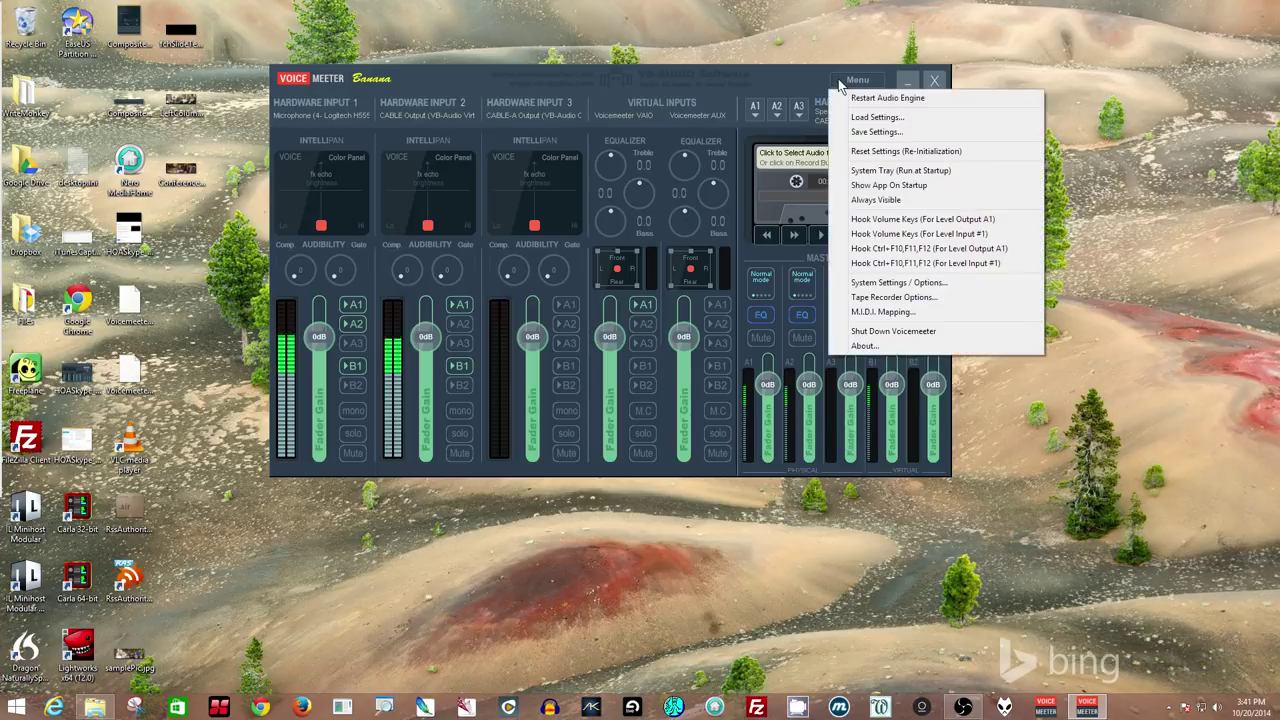
{"action": "left_click", "coordinate": [895, 285]}
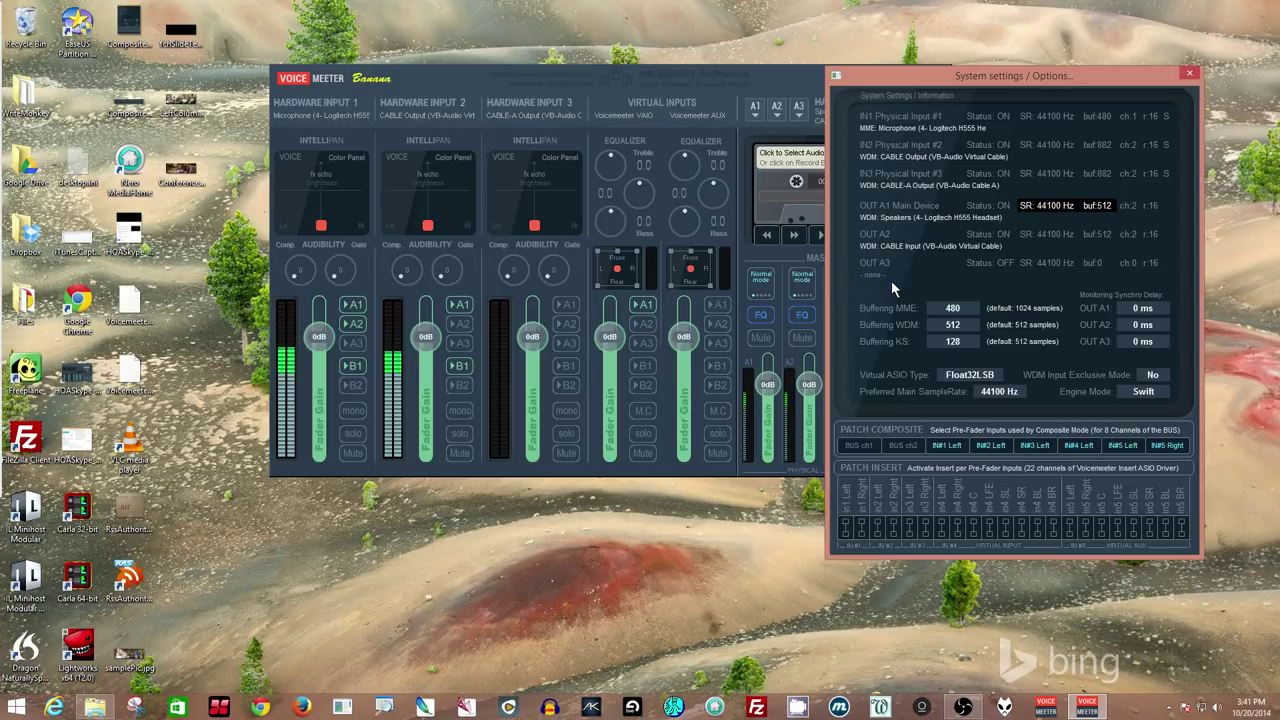
{"action": "left_click", "coordinate": [946, 330]}
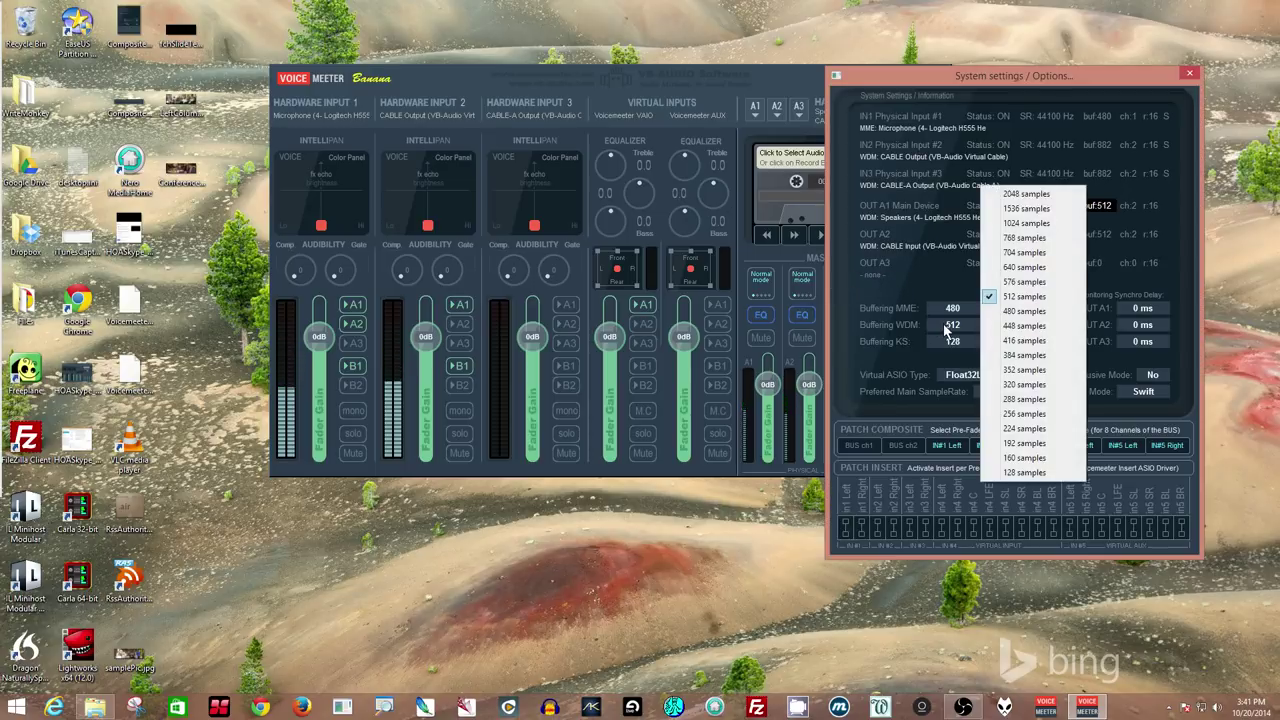
{"action": "left_click", "coordinate": [1030, 473]}
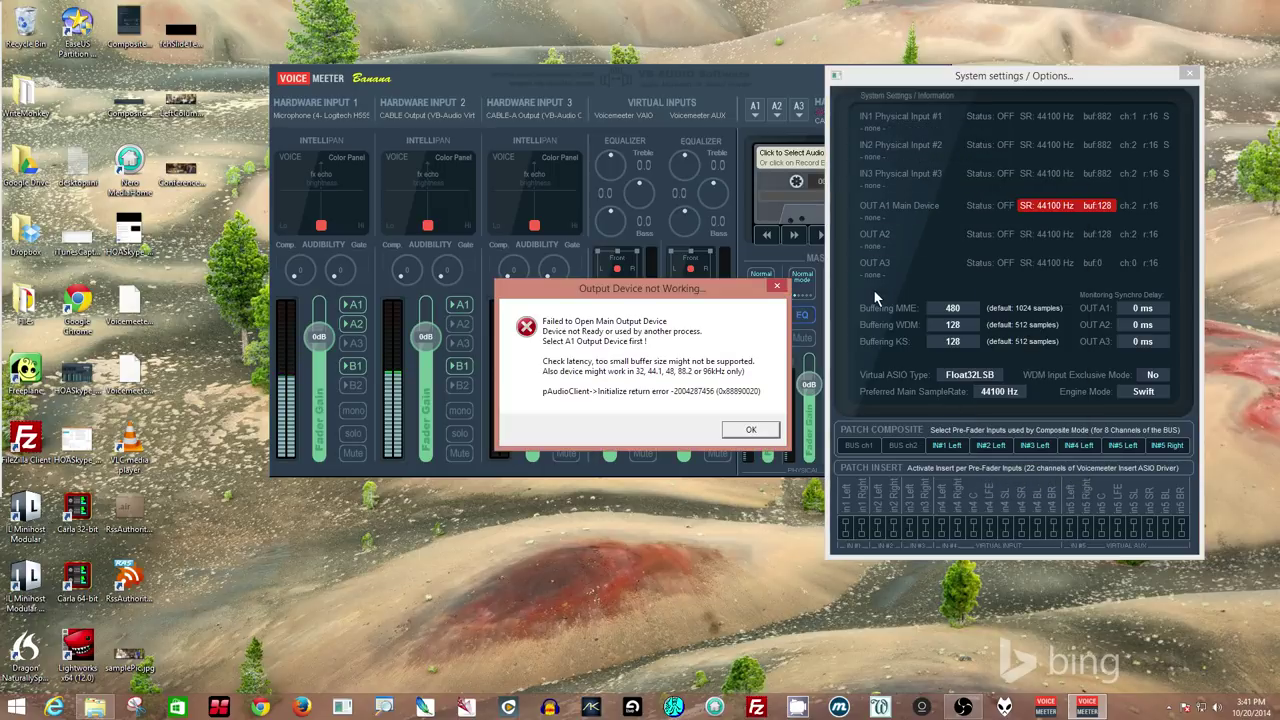
{"action": "left_click", "coordinate": [747, 432]}
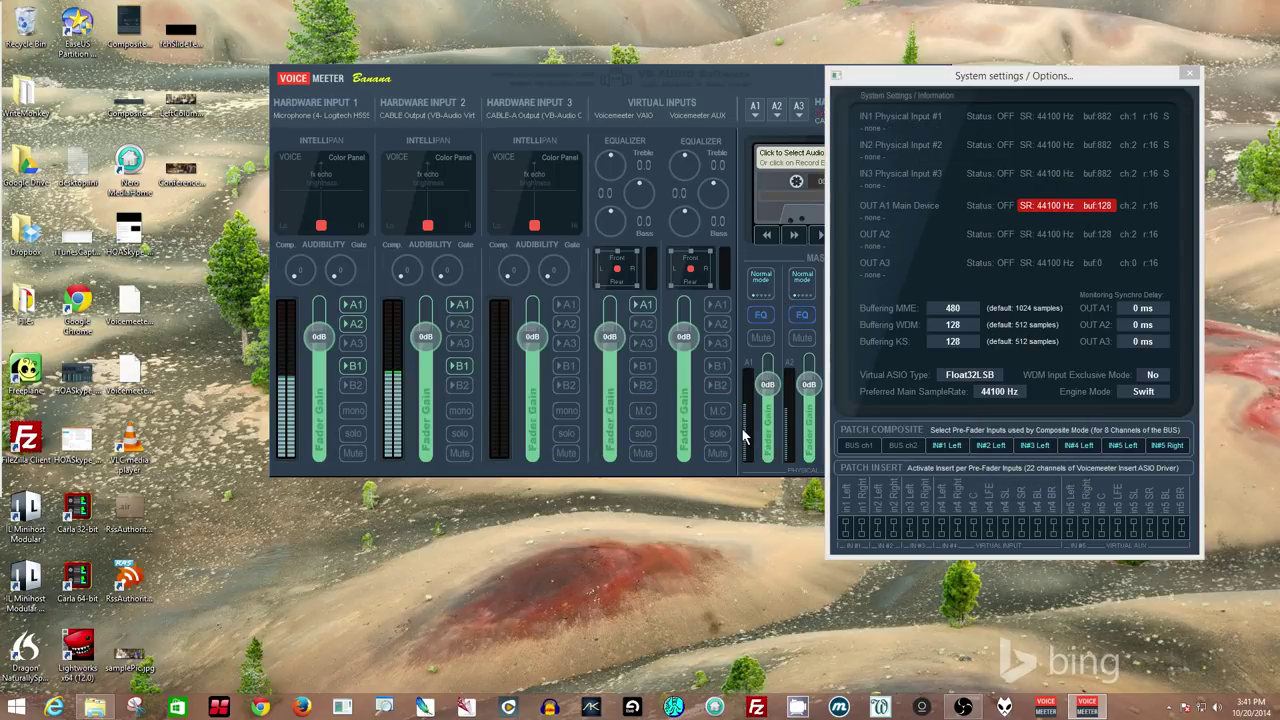
{"action": "left_click", "coordinate": [955, 328]}
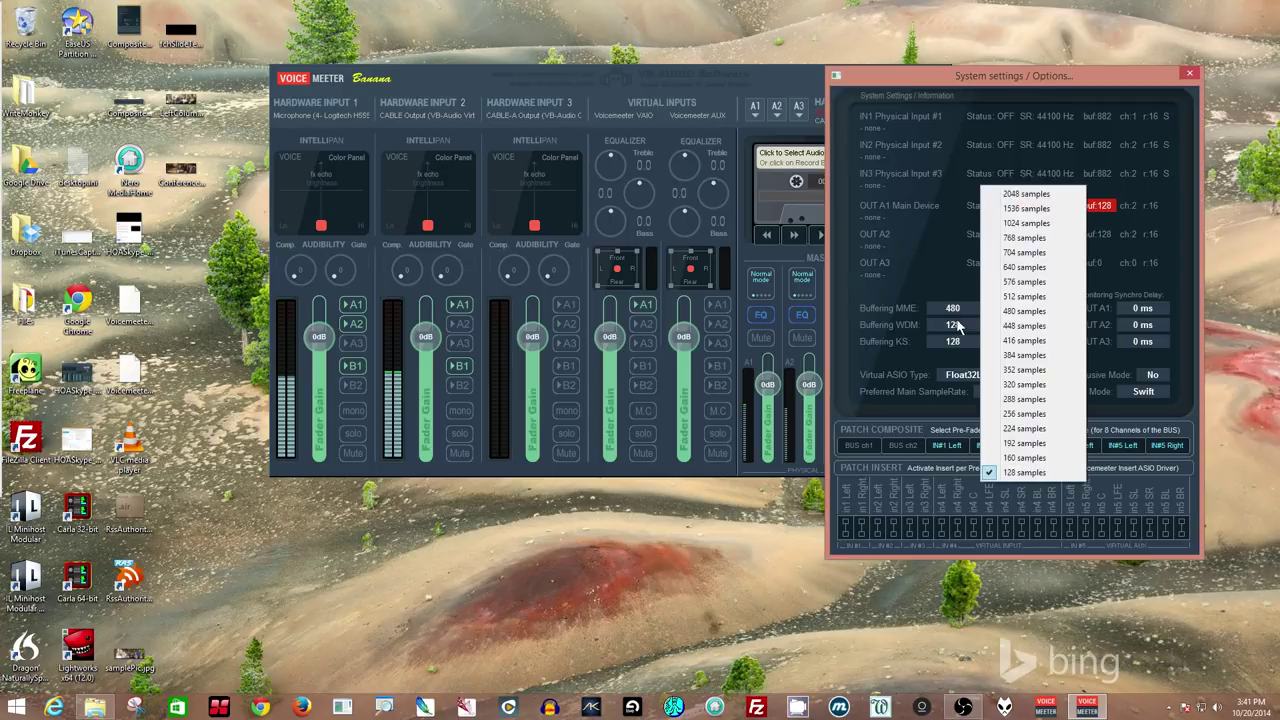
{"action": "left_click", "coordinate": [1026, 459]}
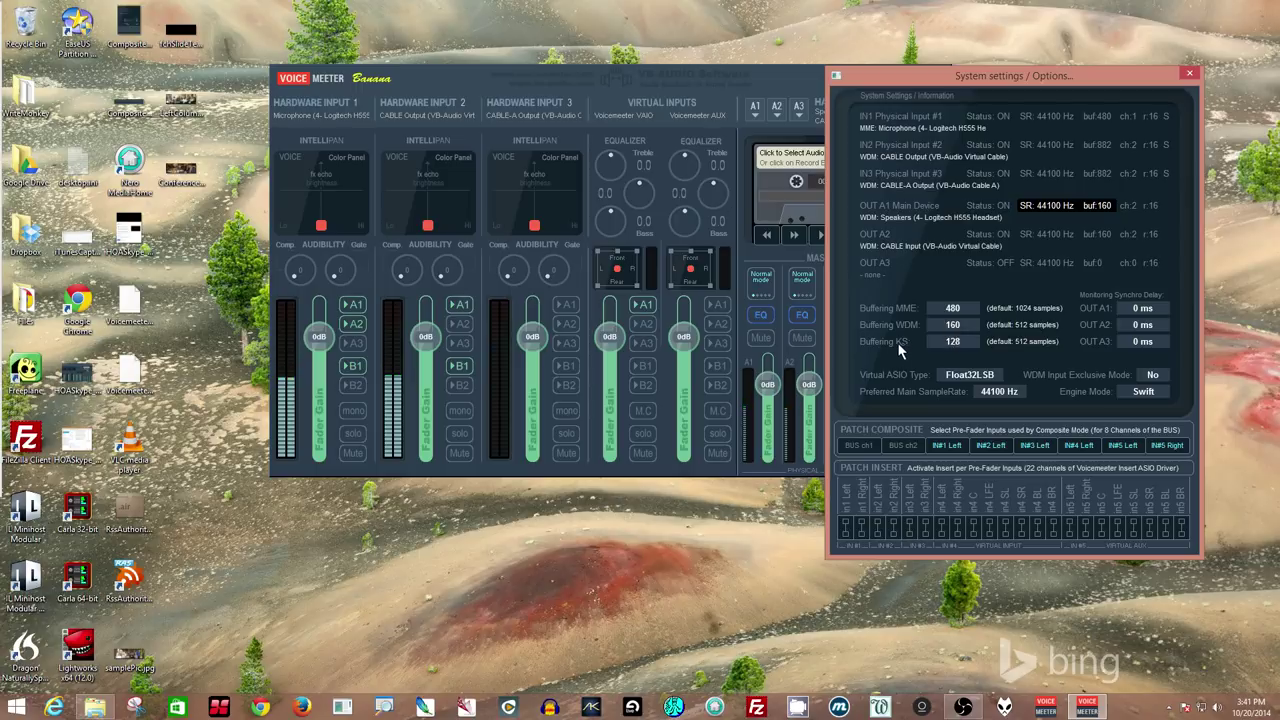
Raise WDM buffering through 192 to 224 samples and close the settings
{"action": "left_click", "coordinate": [946, 329]}
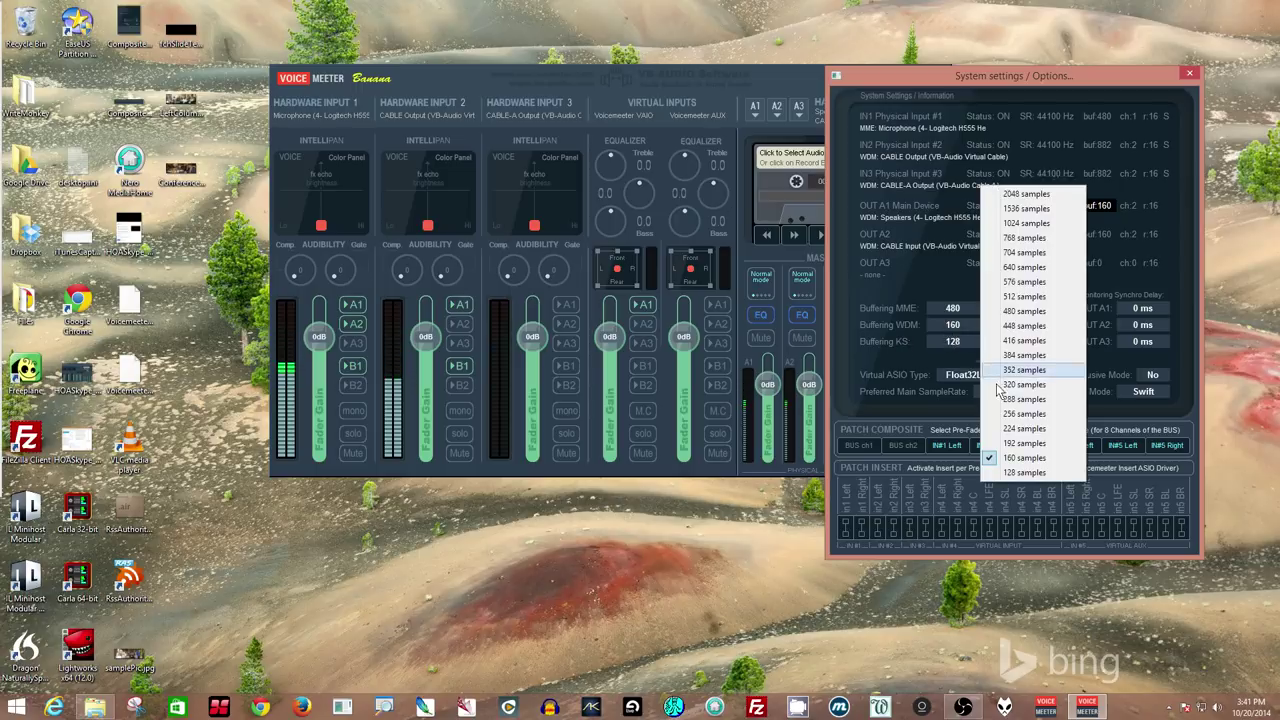
{"action": "left_click", "coordinate": [1000, 443]}
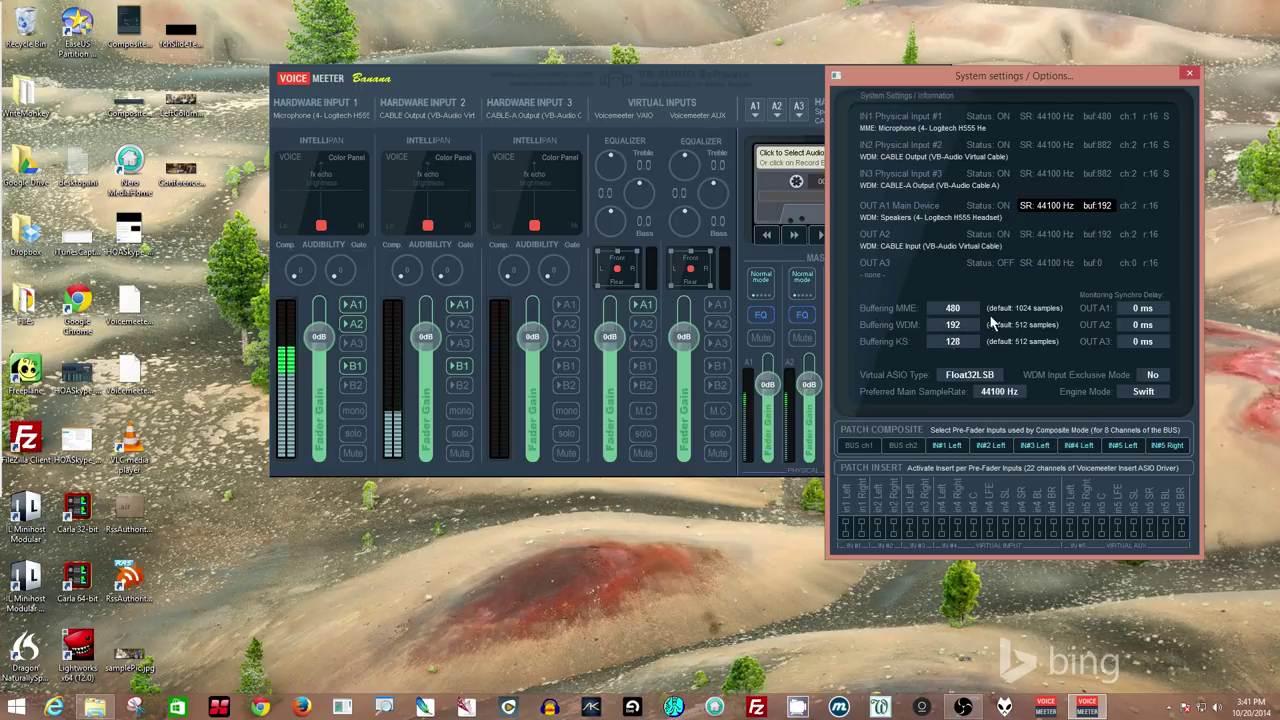
{"action": "left_click", "coordinate": [965, 331]}
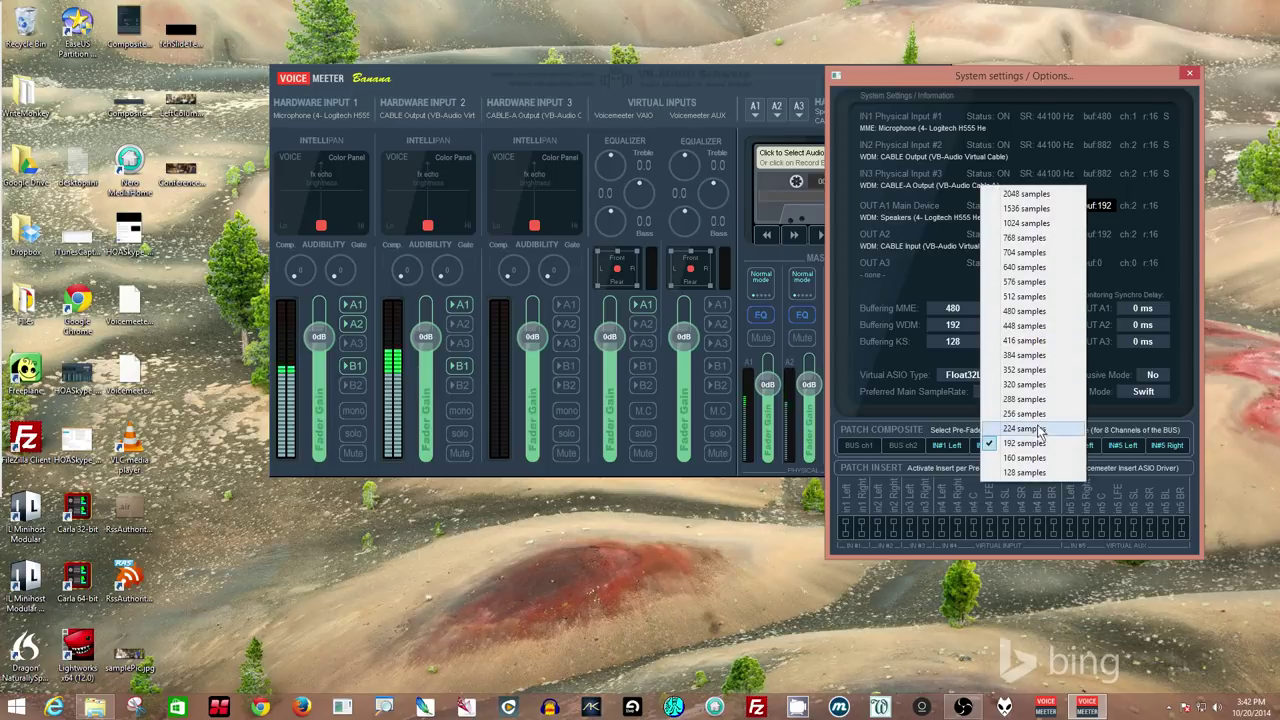
{"action": "left_click", "coordinate": [1000, 443]}
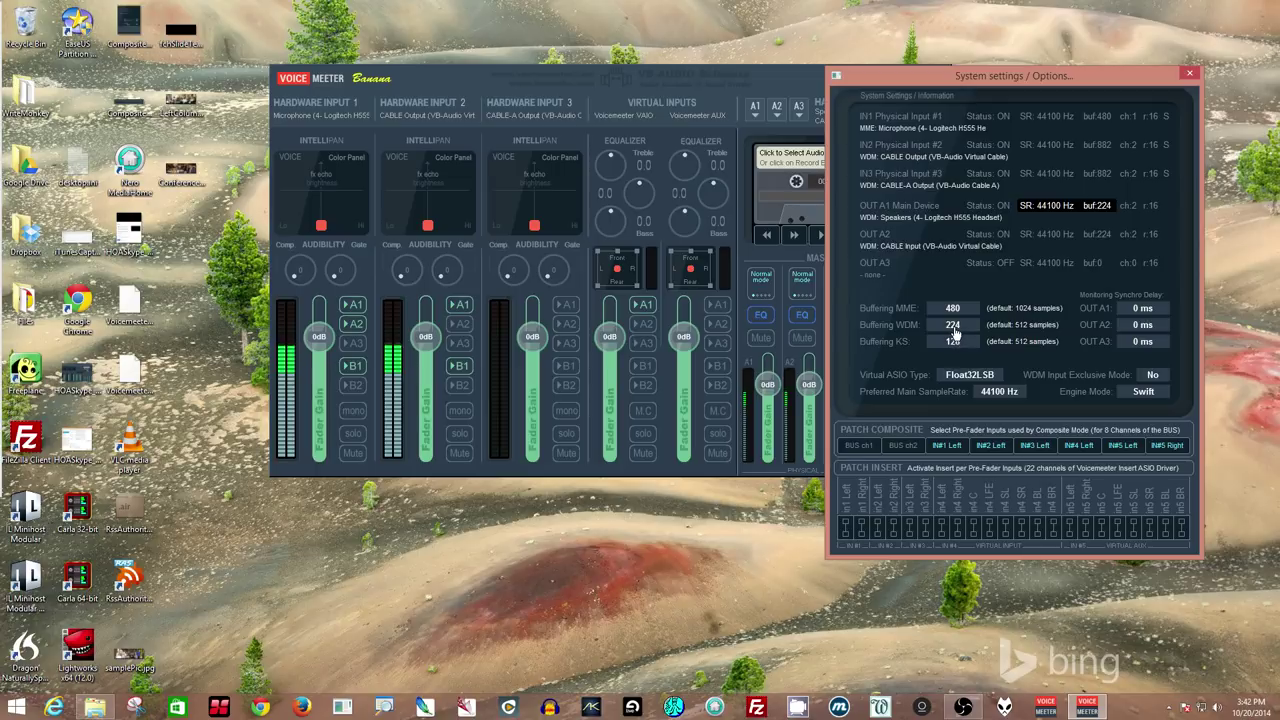
{"action": "left_click", "coordinate": [1189, 77]}
Set A1 to KS: Logitech H555 Headset and restart the audio engine
{"action": "left_click", "coordinate": [755, 110]}
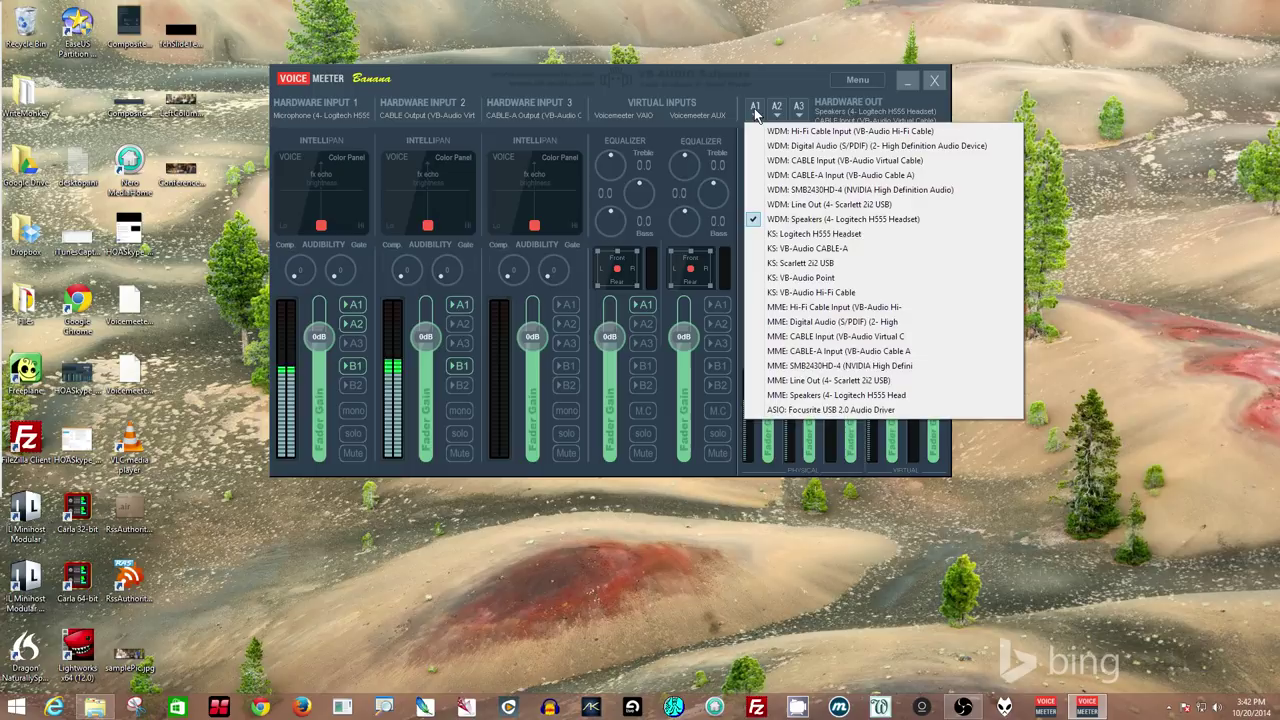
{"action": "left_click", "coordinate": [815, 234]}
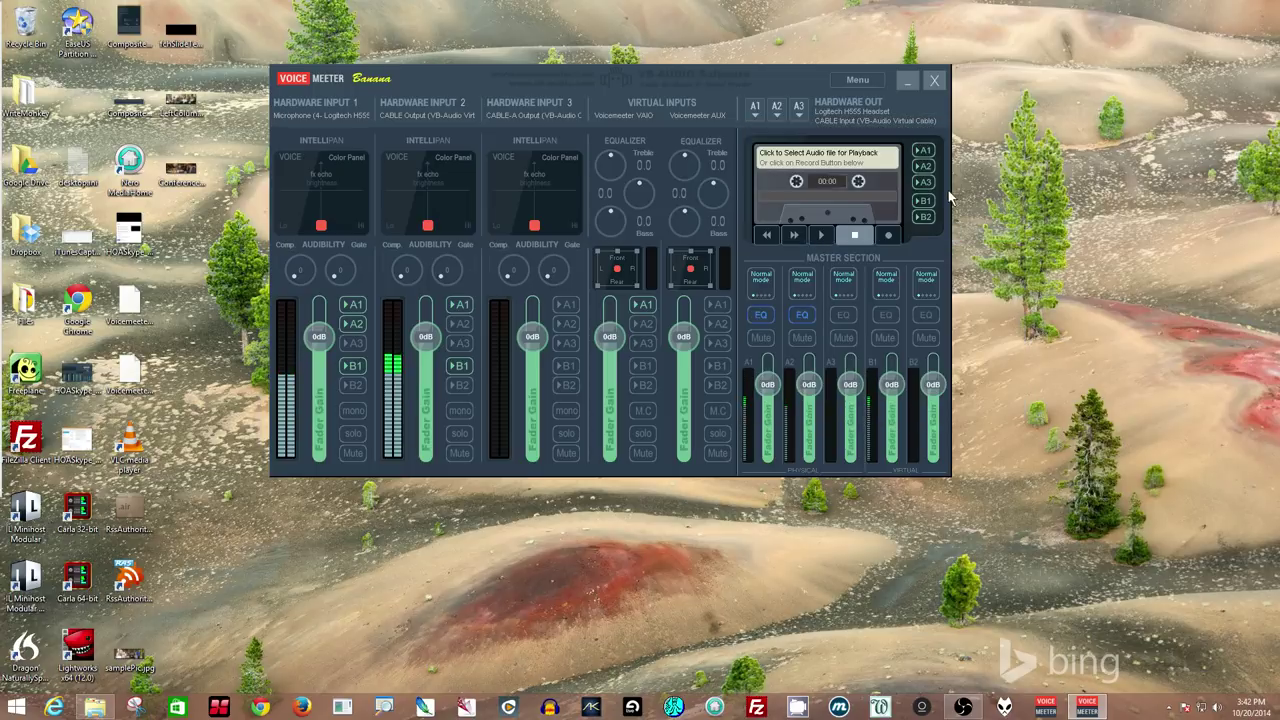
{"action": "left_click", "coordinate": [872, 84]}
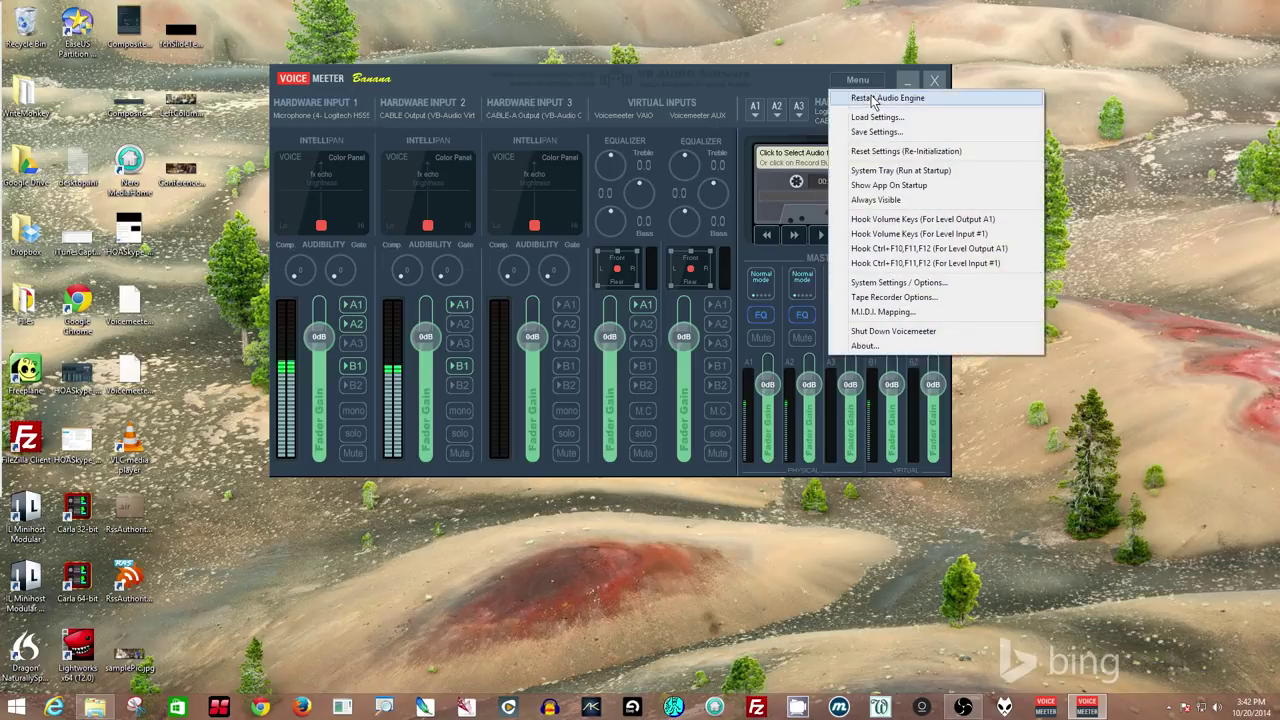
{"action": "left_click", "coordinate": [872, 98]}
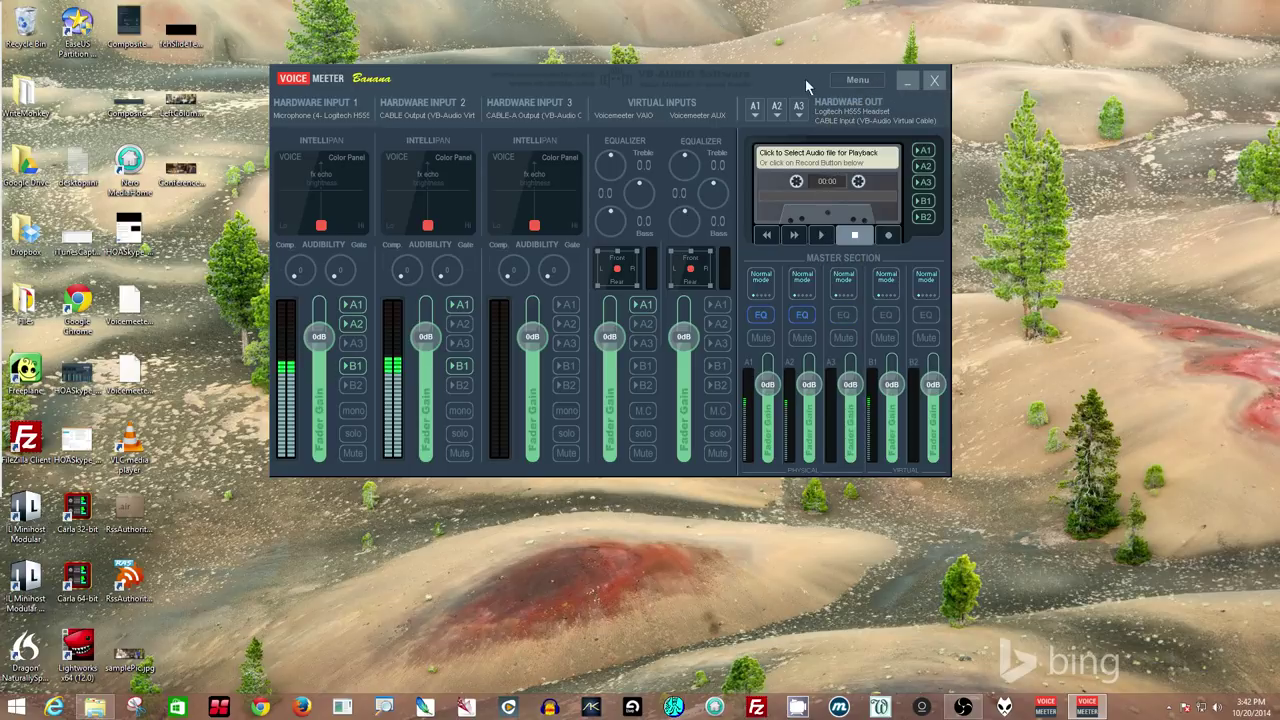
Verify the chosen A1 device, then reopen System Settings / Options
{"action": "left_click", "coordinate": [754, 112]}
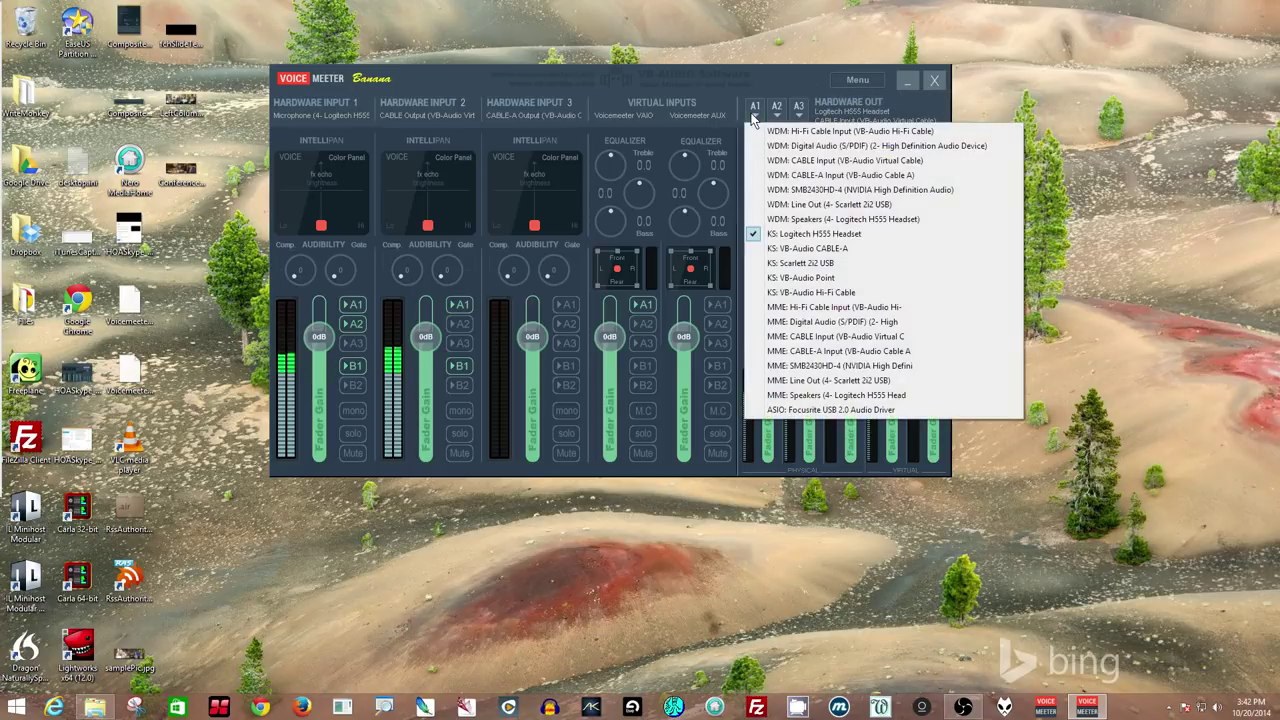
{"action": "left_click", "coordinate": [842, 100]}
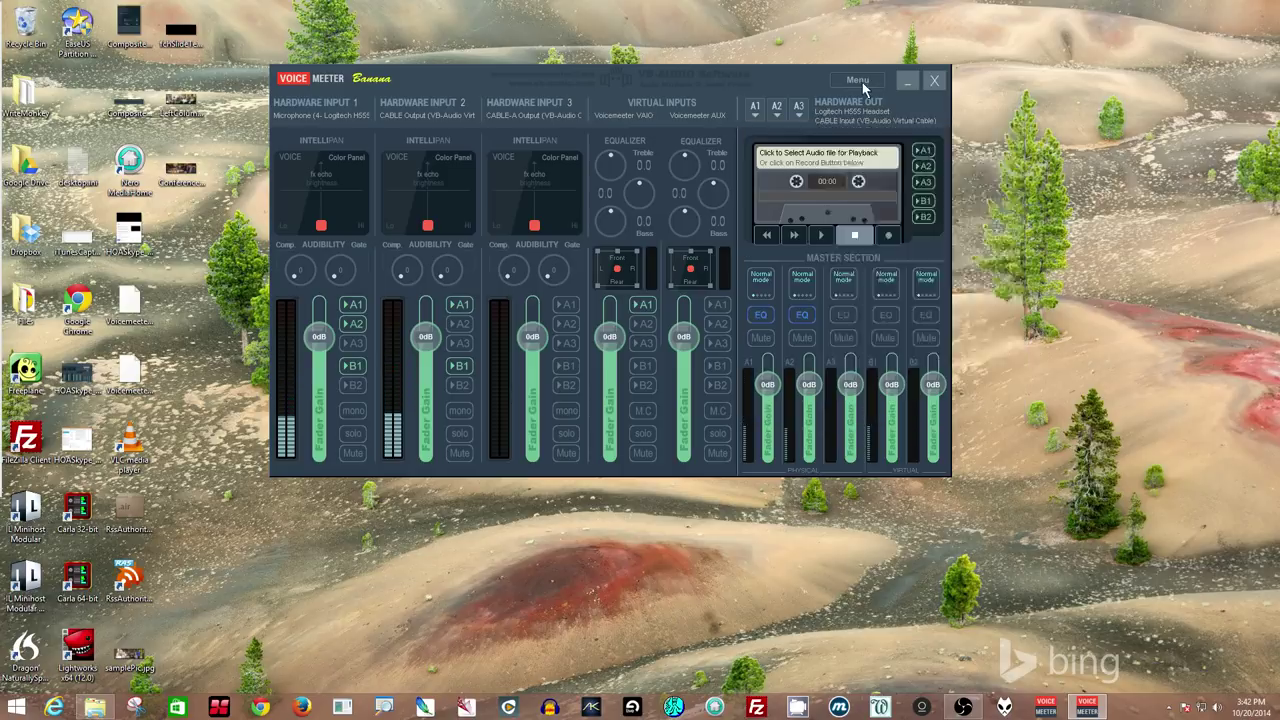
{"action": "left_click", "coordinate": [858, 79]}
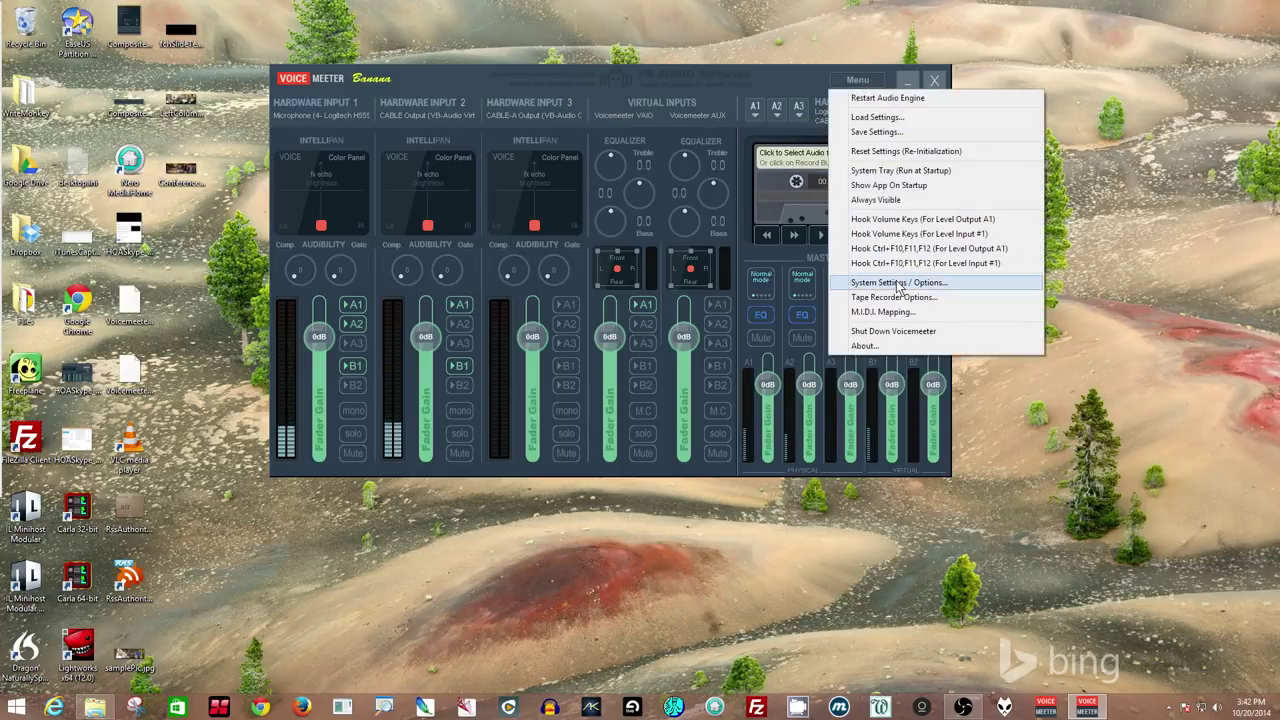
{"action": "left_click", "coordinate": [897, 282]}
Step KS buffering through 192, 224 and 256 up to 288 samples
{"action": "left_click", "coordinate": [985, 344]}
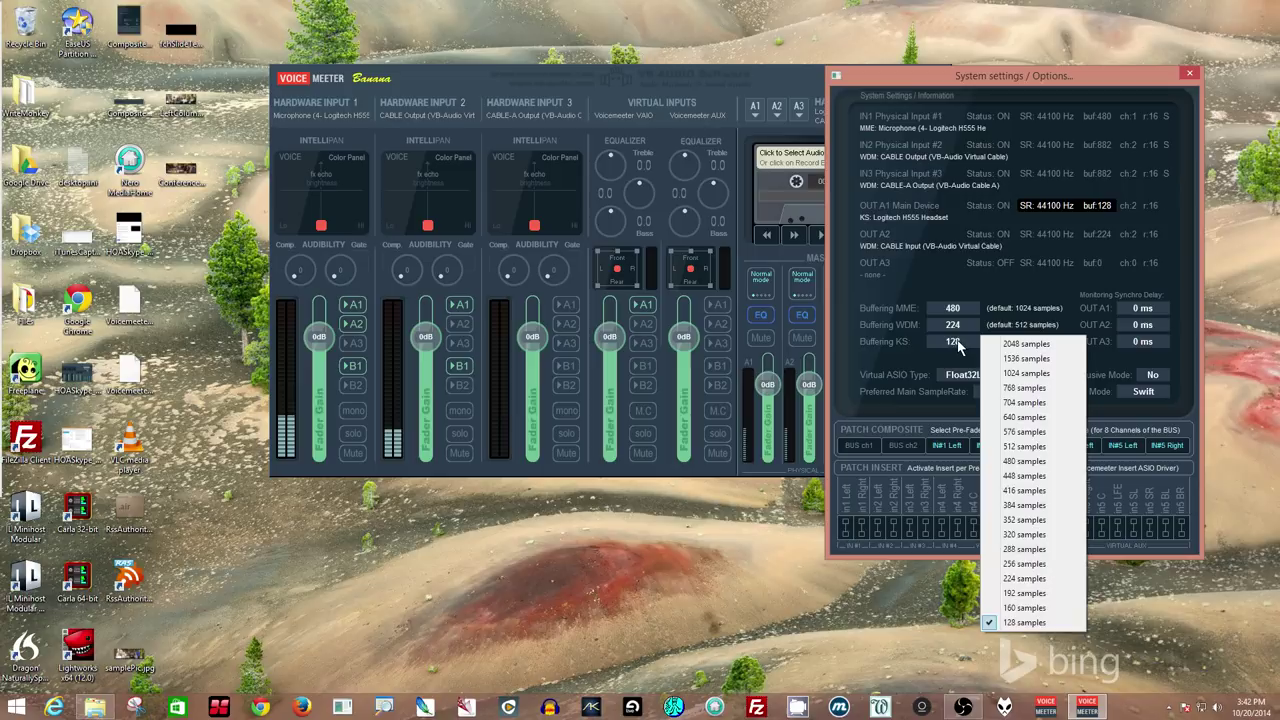
{"action": "left_click", "coordinate": [1035, 594]}
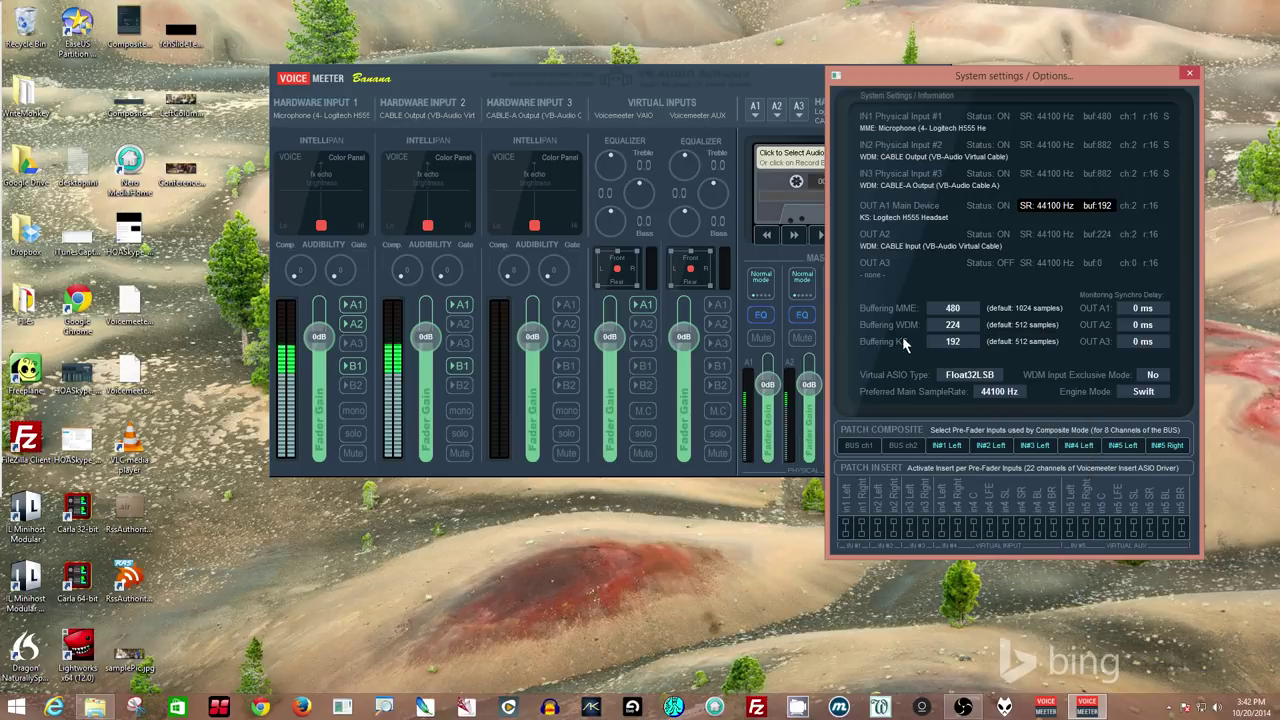
{"action": "left_click", "coordinate": [955, 346]}
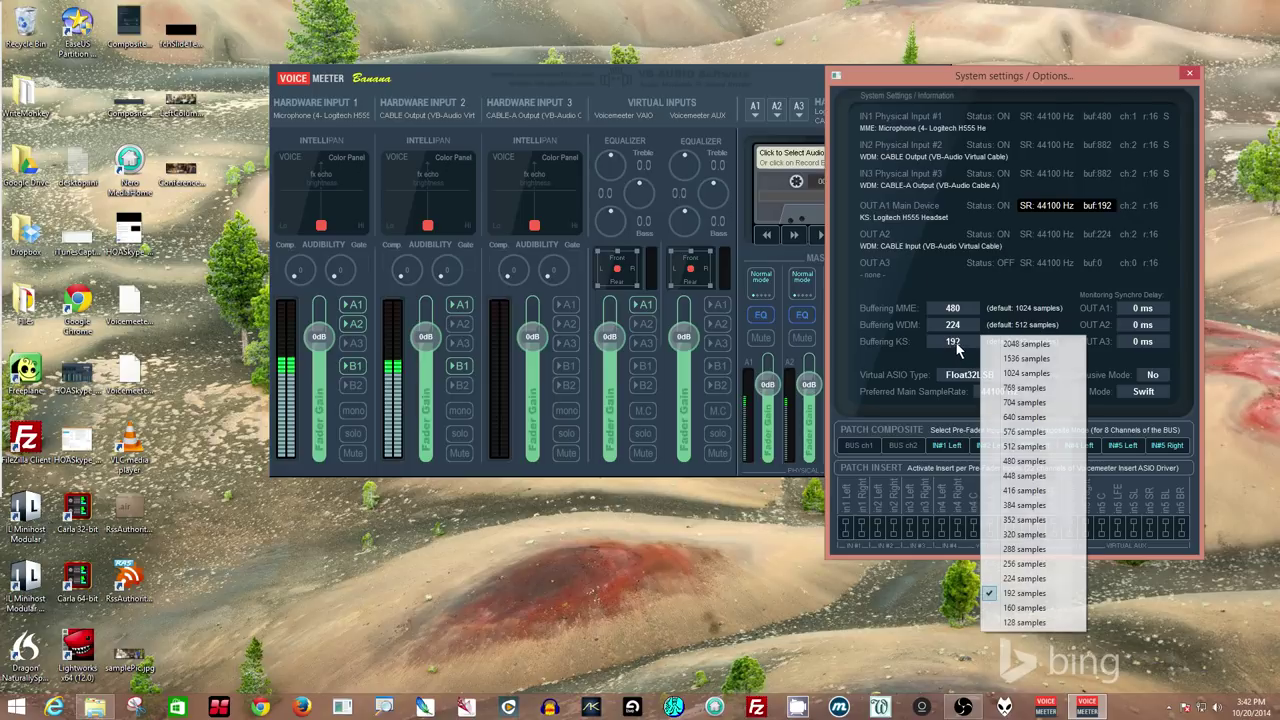
{"action": "left_click", "coordinate": [1025, 578]}
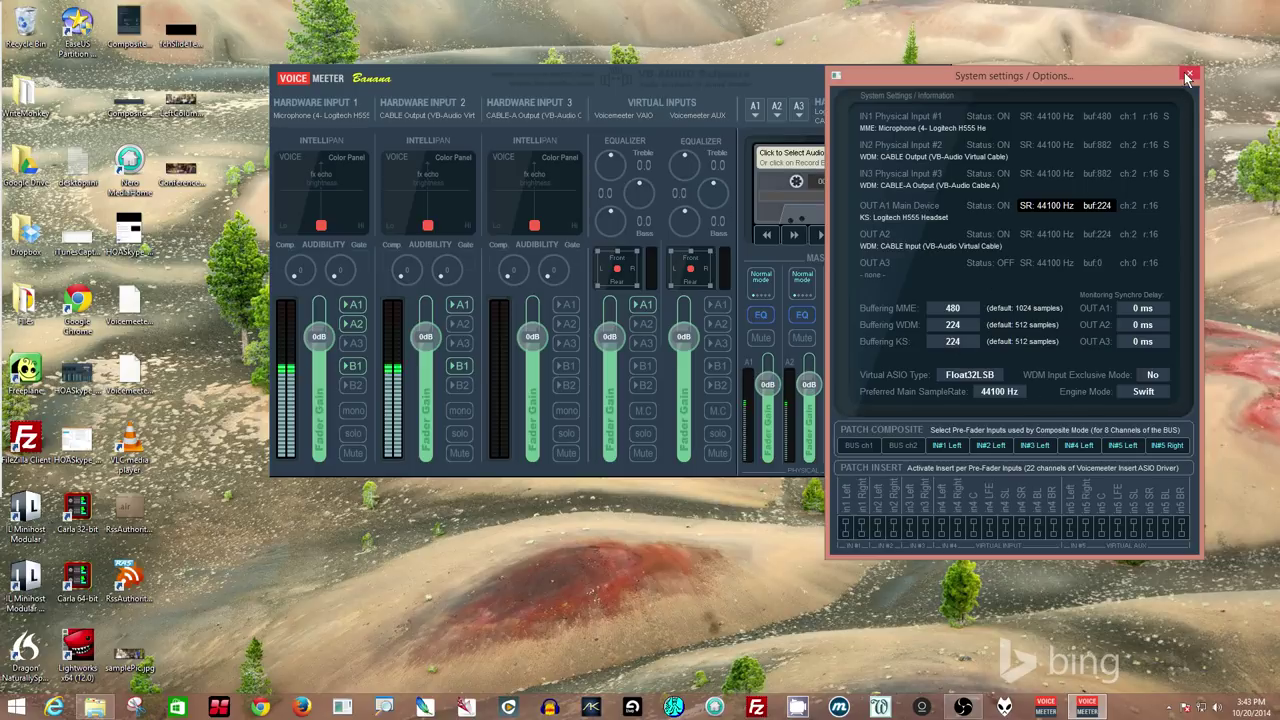
{"action": "left_click", "coordinate": [953, 341]}
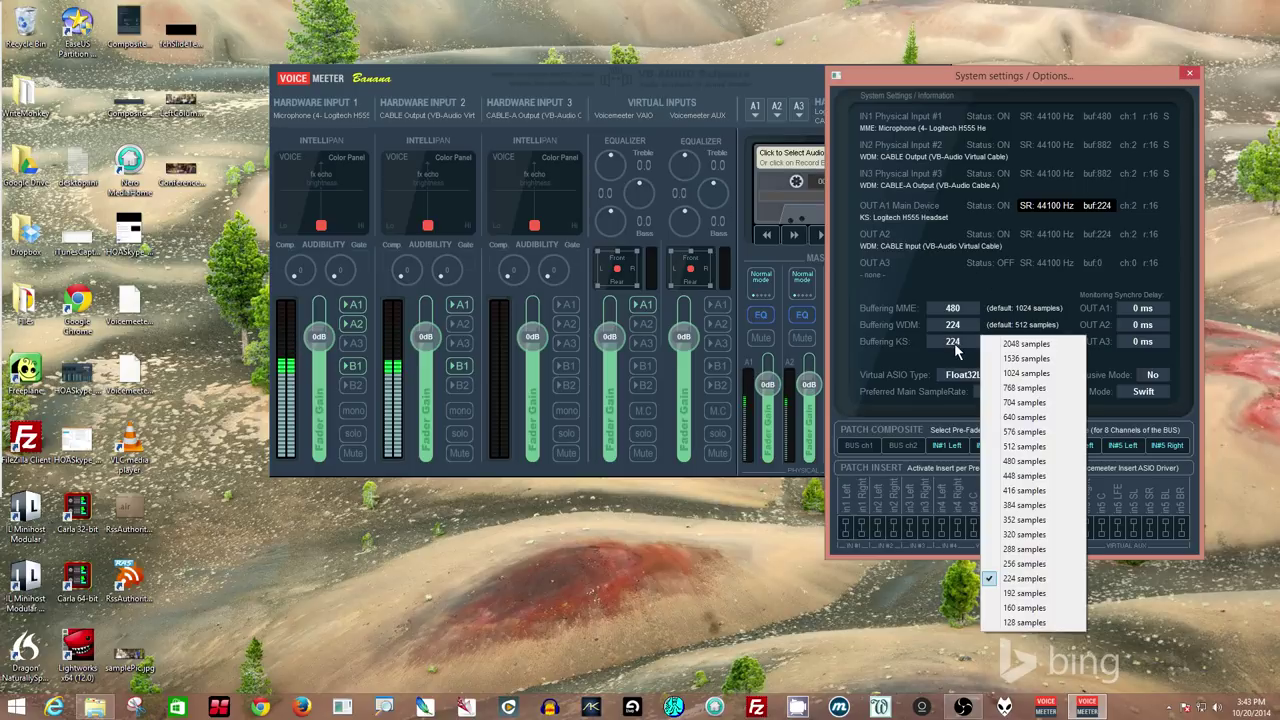
{"action": "left_click", "coordinate": [995, 564]}
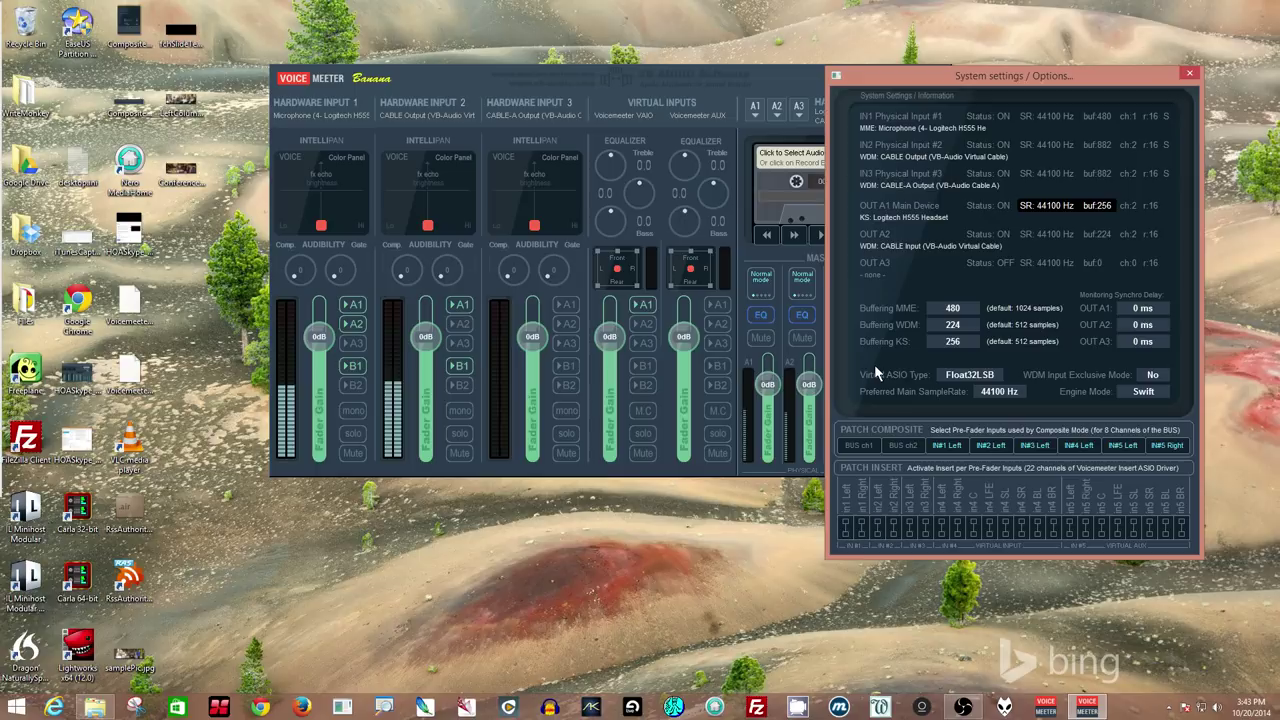
{"action": "left_click", "coordinate": [945, 341]}
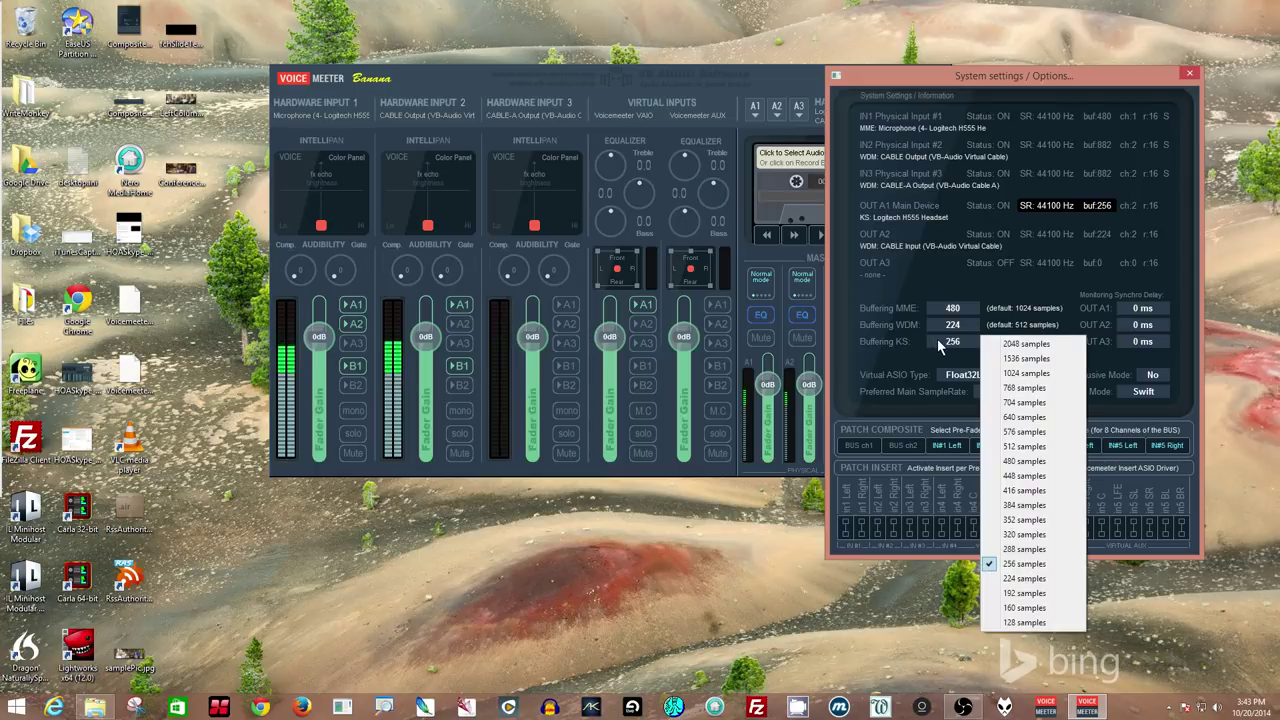
{"action": "left_click", "coordinate": [1022, 549]}
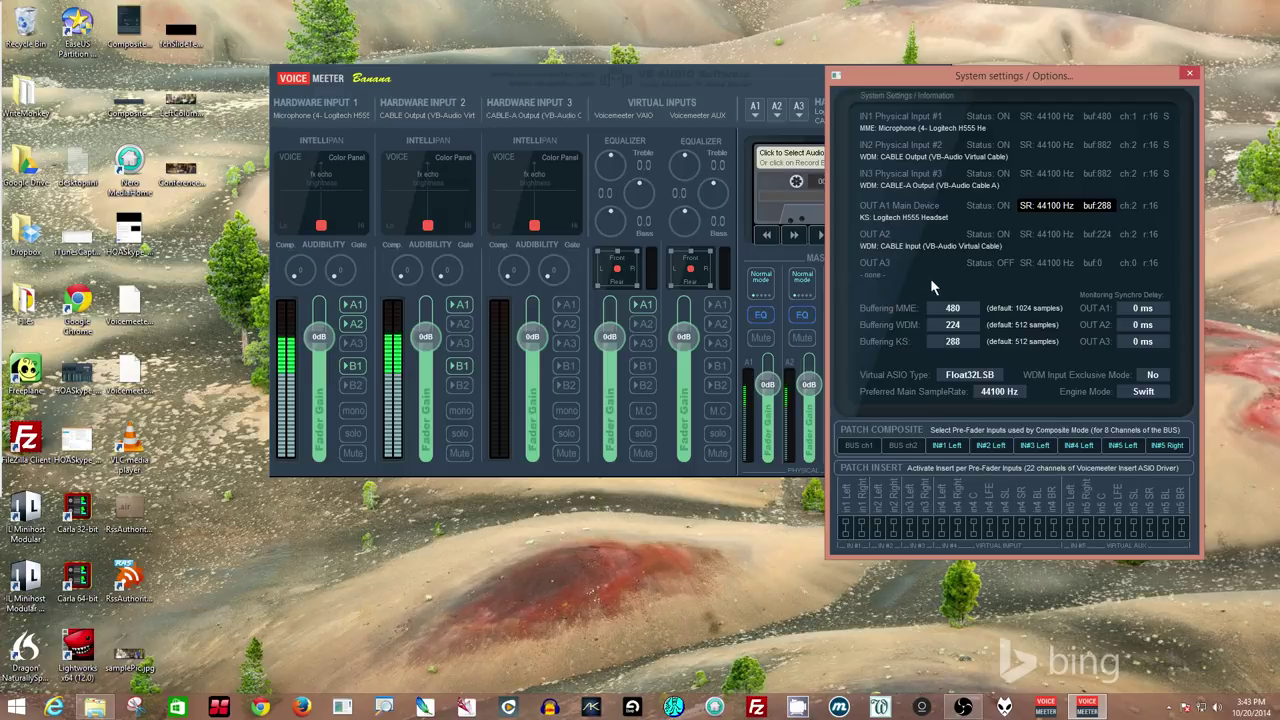
Set WDM buffering to 288 samples and leave MME at 480
{"action": "left_click", "coordinate": [967, 330]}
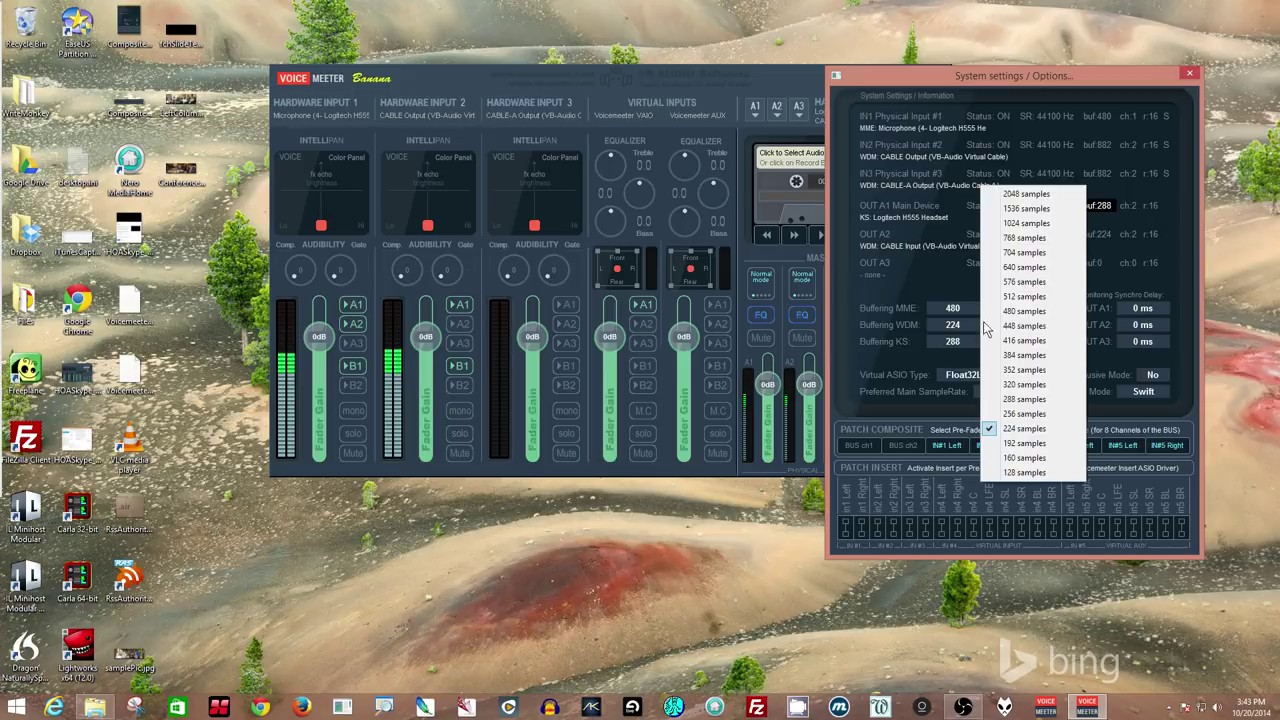
{"action": "left_click", "coordinate": [1030, 400]}
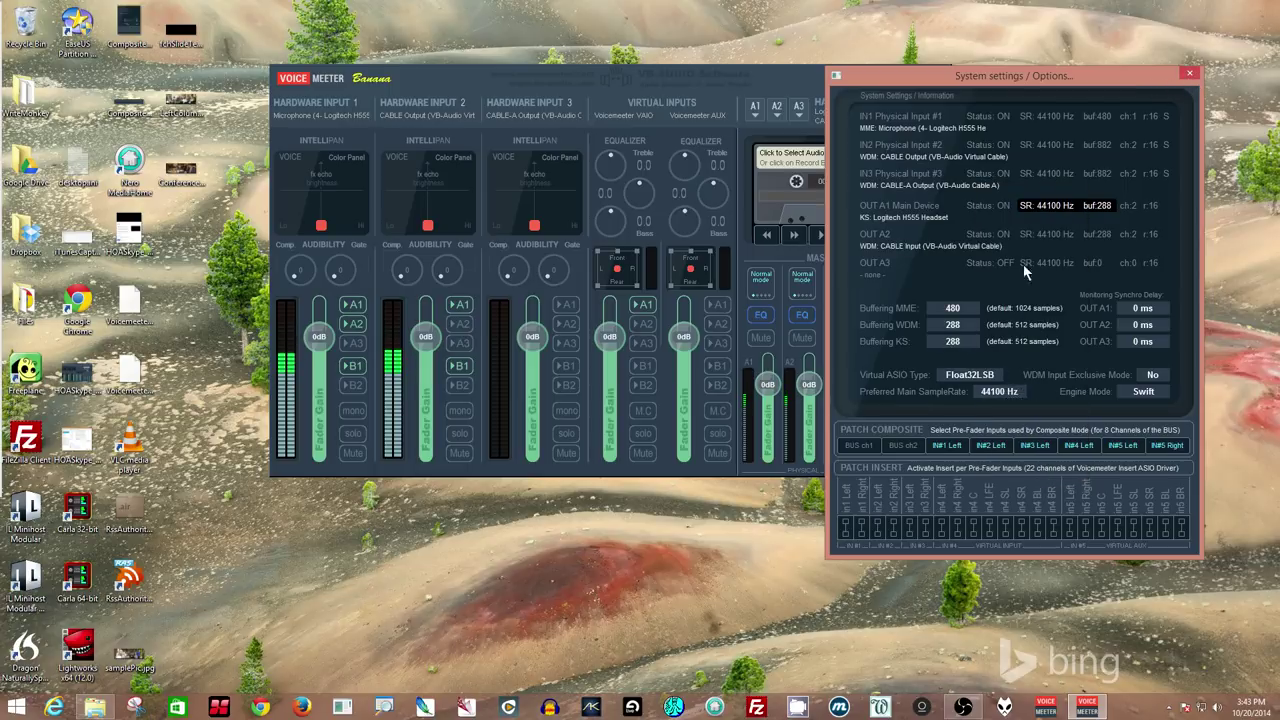
{"action": "left_click", "coordinate": [957, 309]}
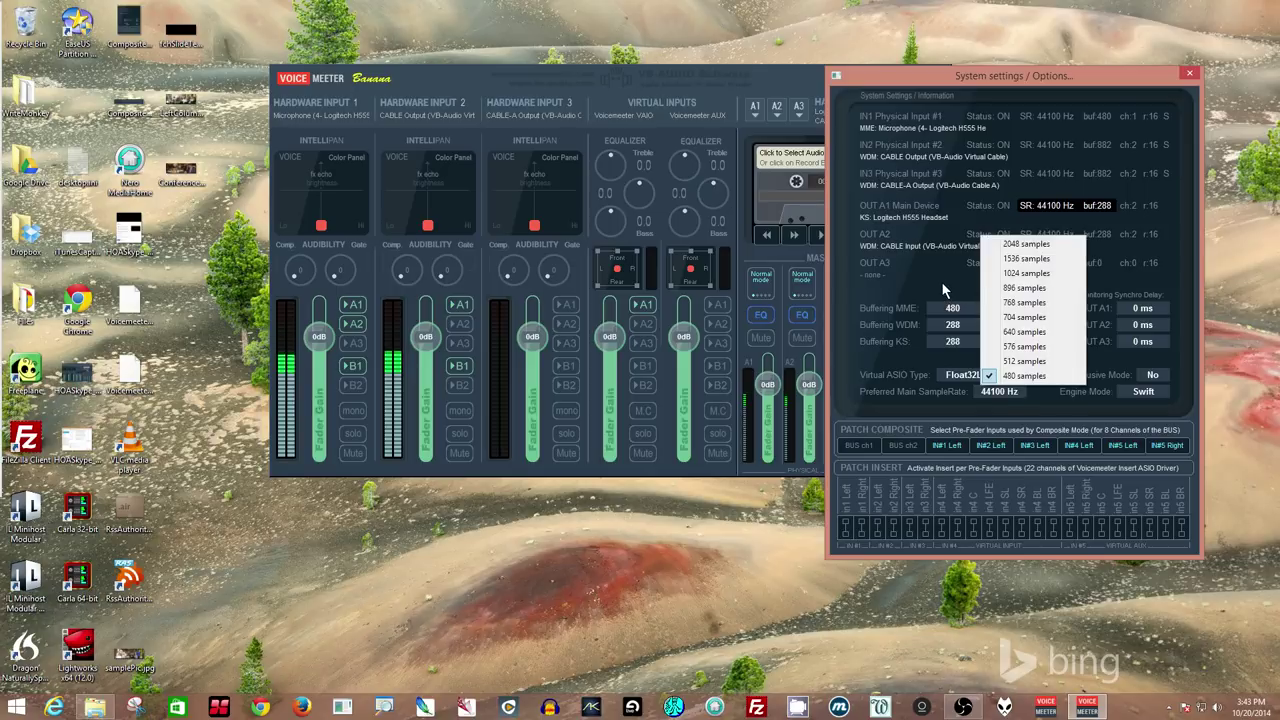
{"action": "left_click", "coordinate": [941, 281]}
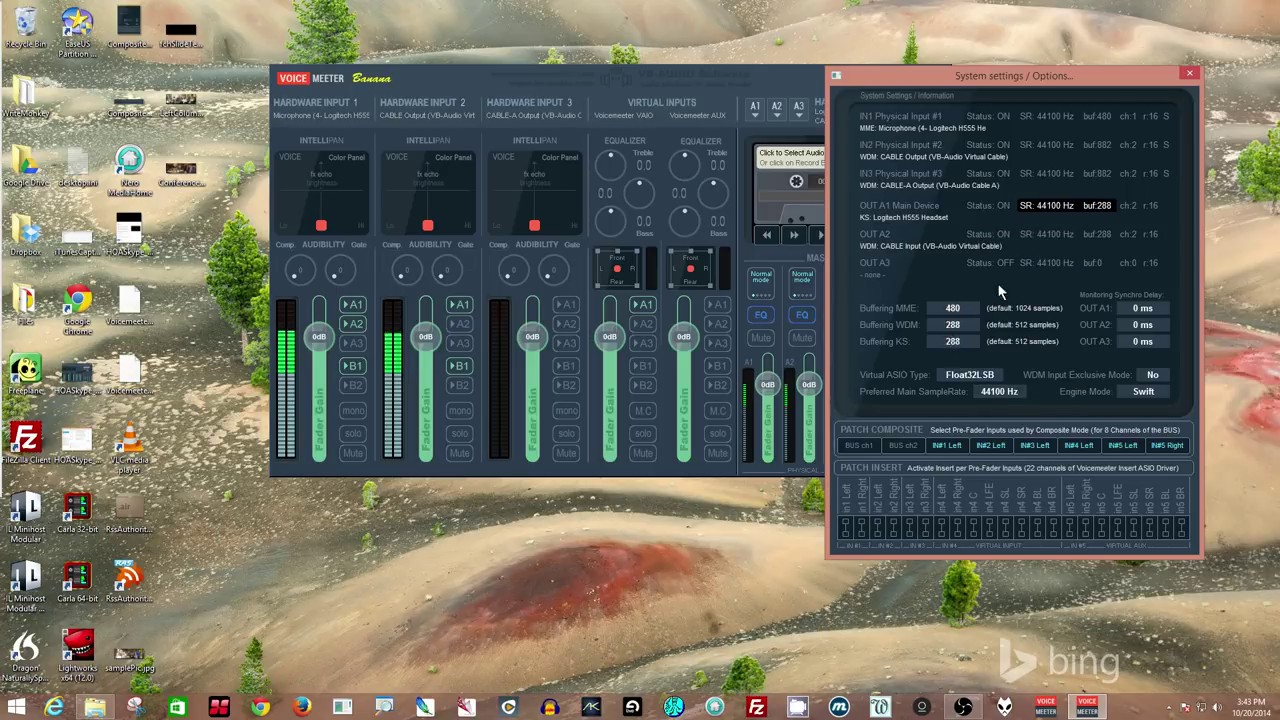
Switch A1 to 'WDM: Speakers (4- Logitech H555 Headset)'
{"action": "left_click", "coordinate": [1189, 74]}
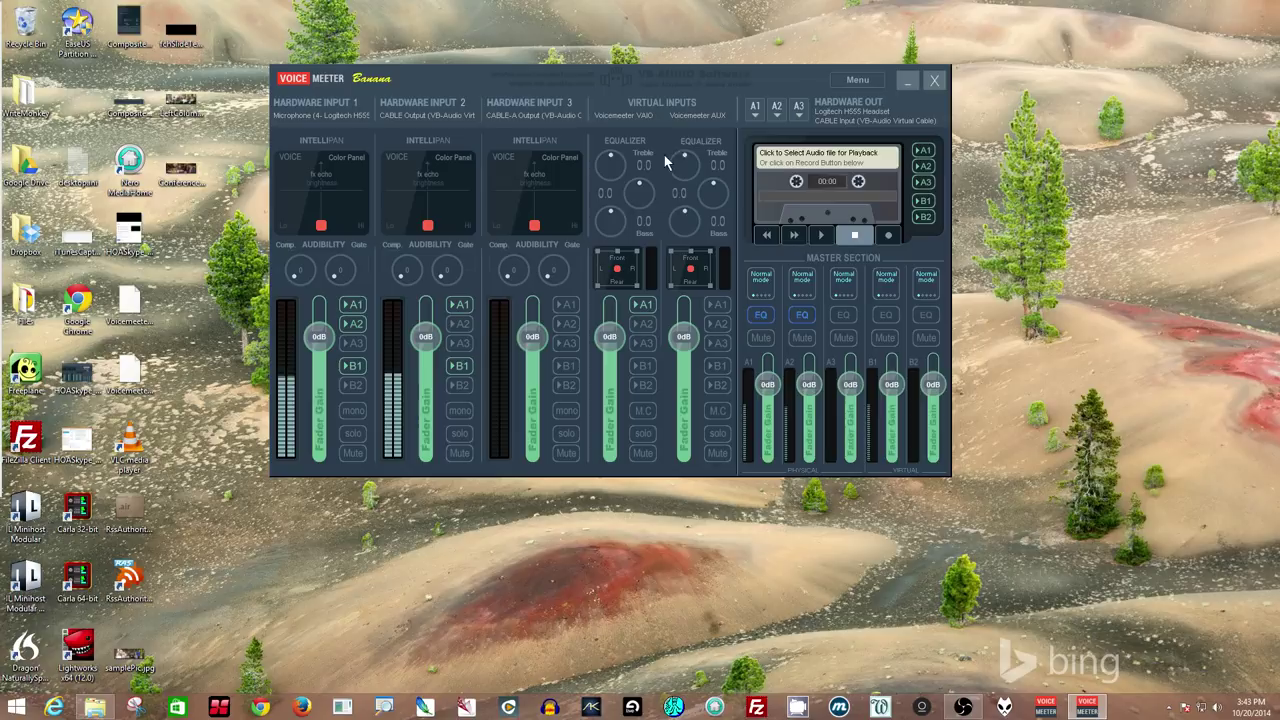
{"action": "left_click", "coordinate": [754, 108]}
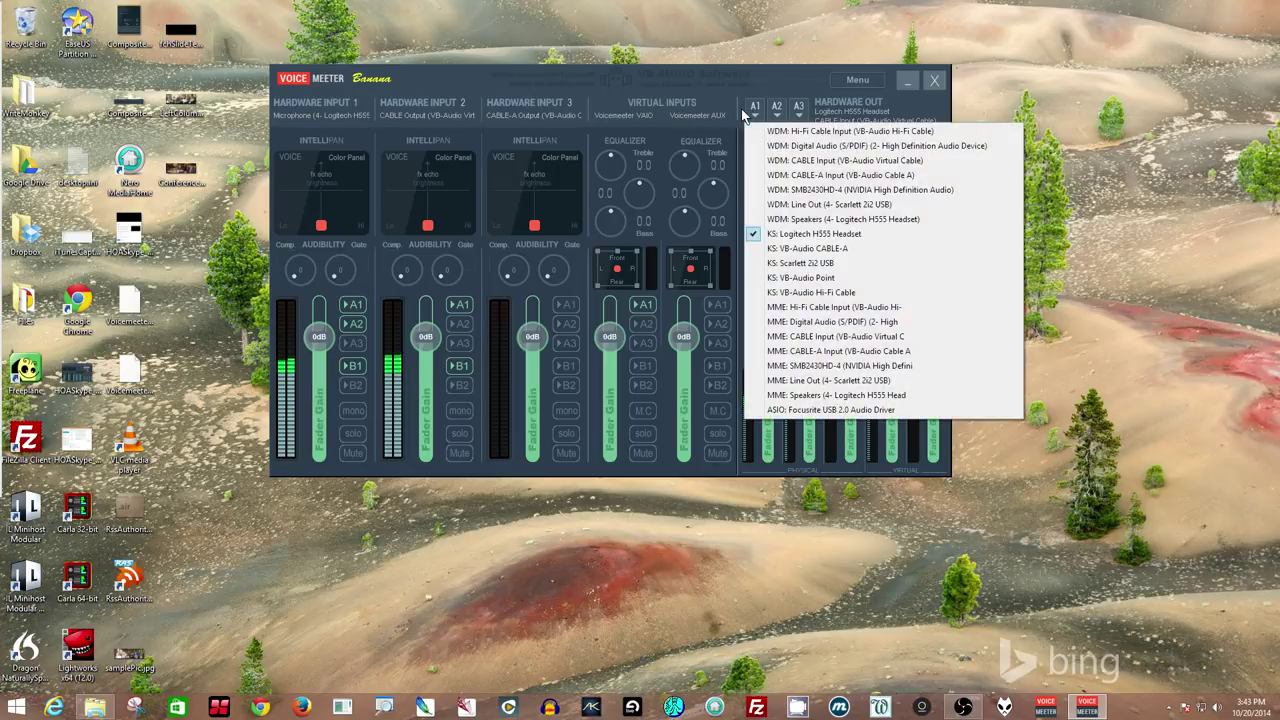
{"action": "left_click", "coordinate": [845, 219]}
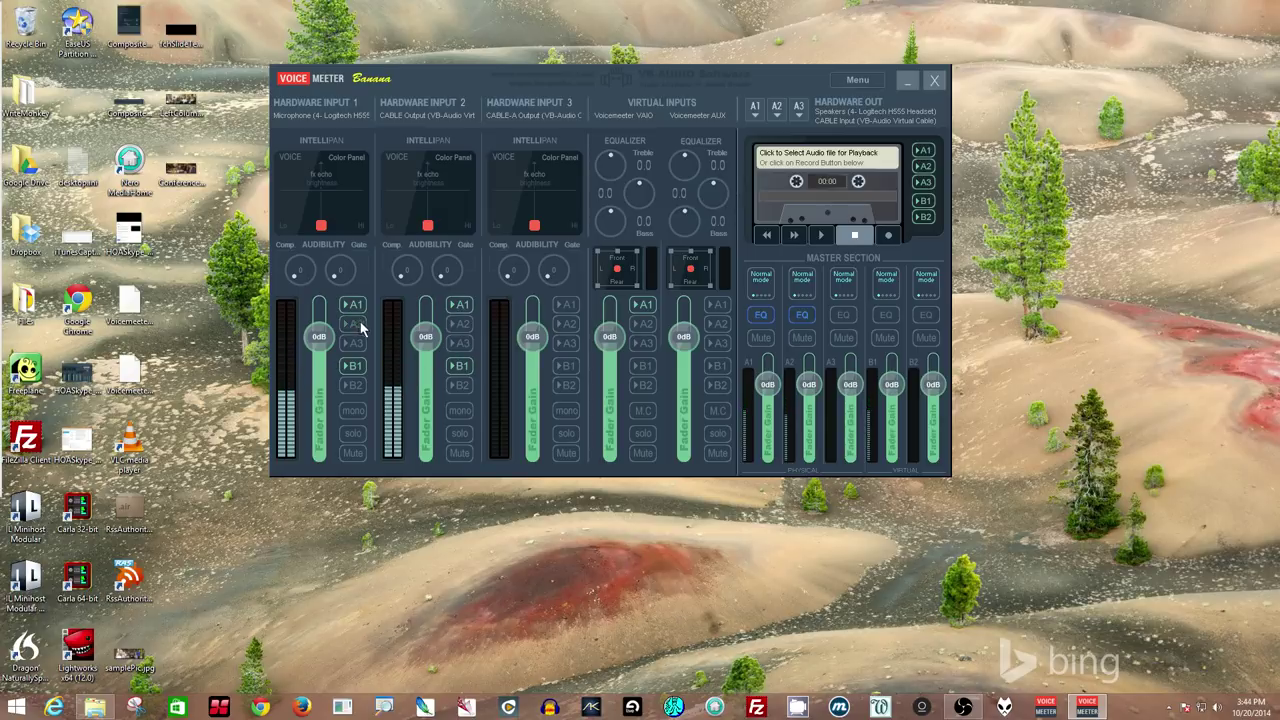
Toggle Hardware Input 2's B1 routing off and back on
{"action": "left_click", "coordinate": [460, 367]}
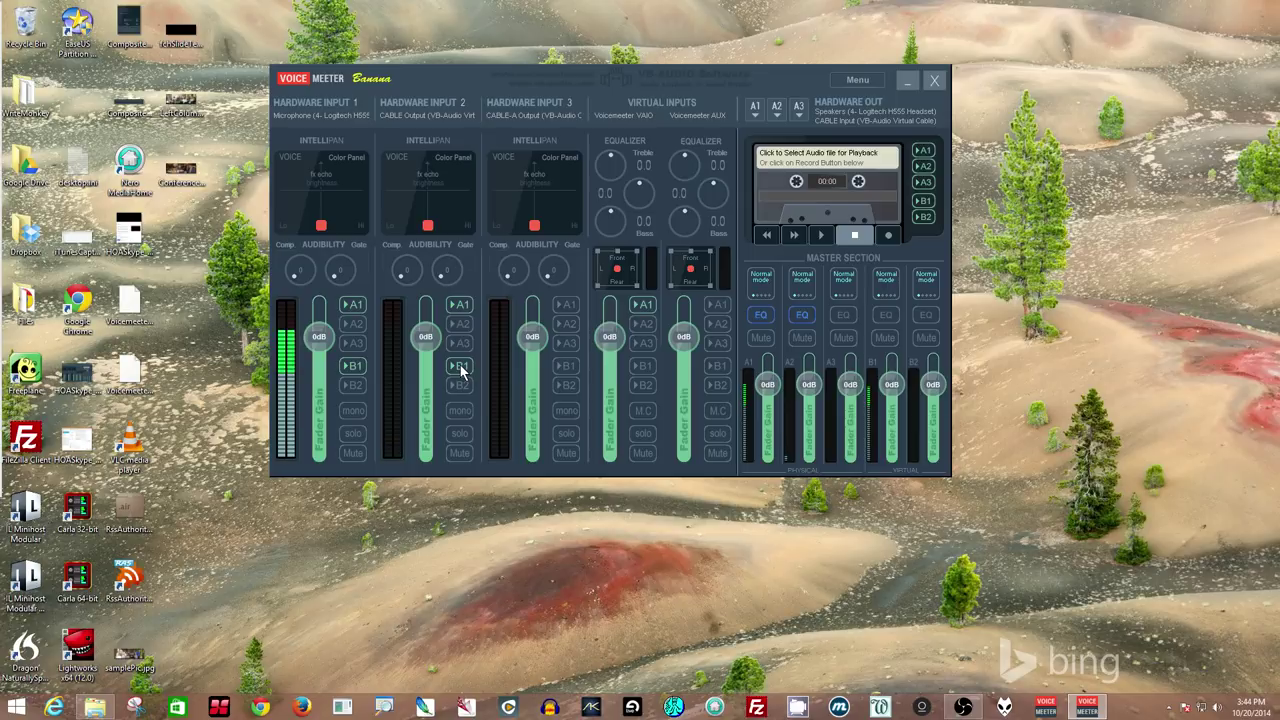
{"action": "left_click", "coordinate": [455, 367]}
{"action": "left_click", "coordinate": [858, 80]}
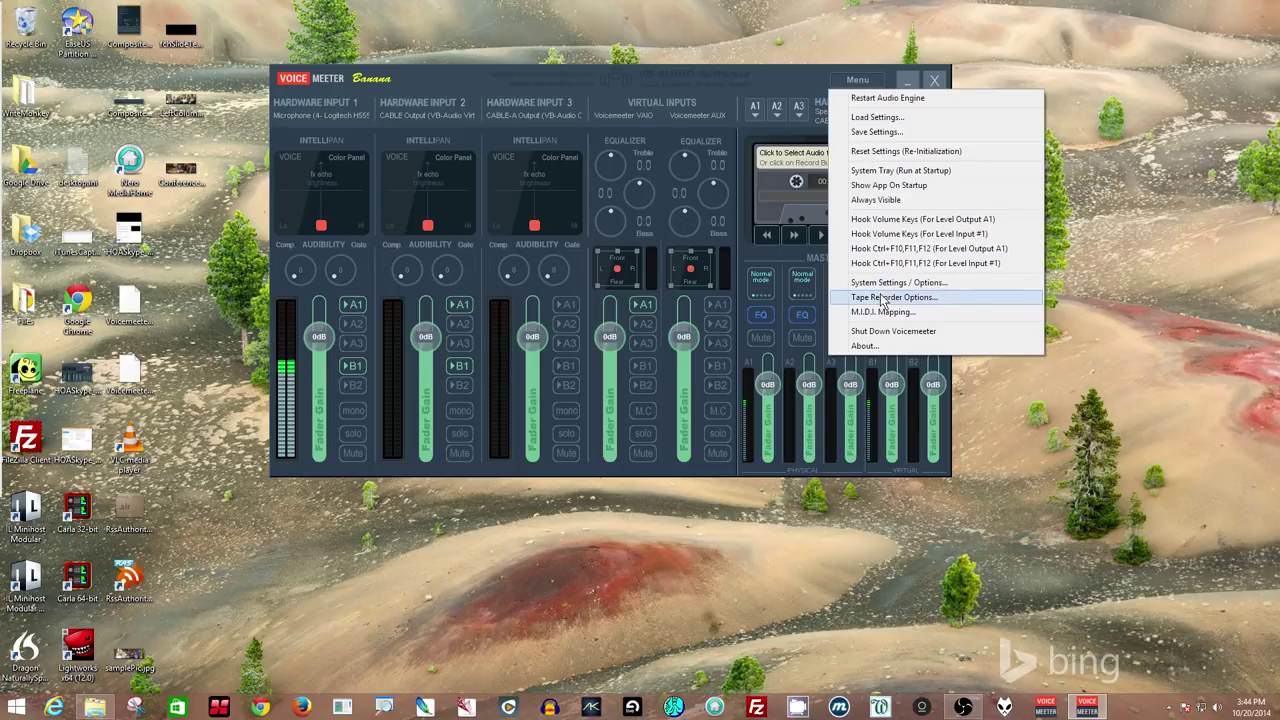
Confirm the OUT A1 synchro delay at 0 ms in System Settings
{"action": "left_click", "coordinate": [889, 284]}
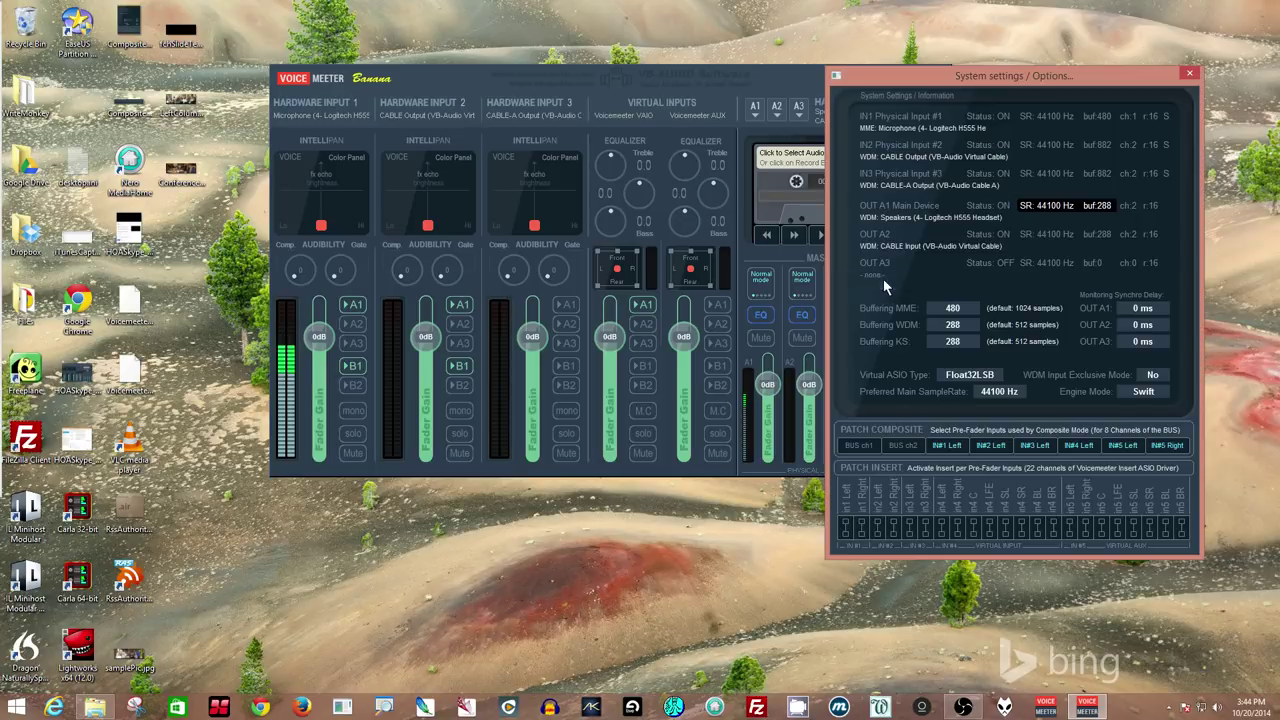
{"action": "double_click", "coordinate": [1142, 309]}
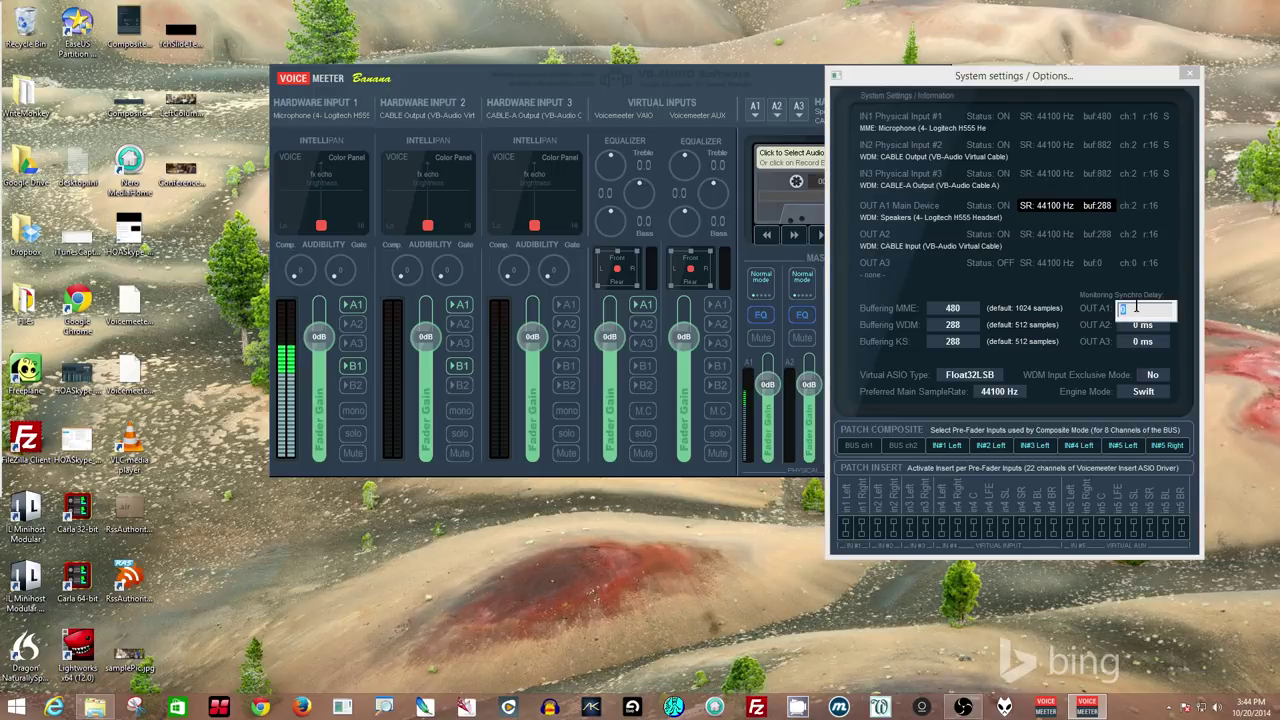
{"action": "key", "text": "Return"}
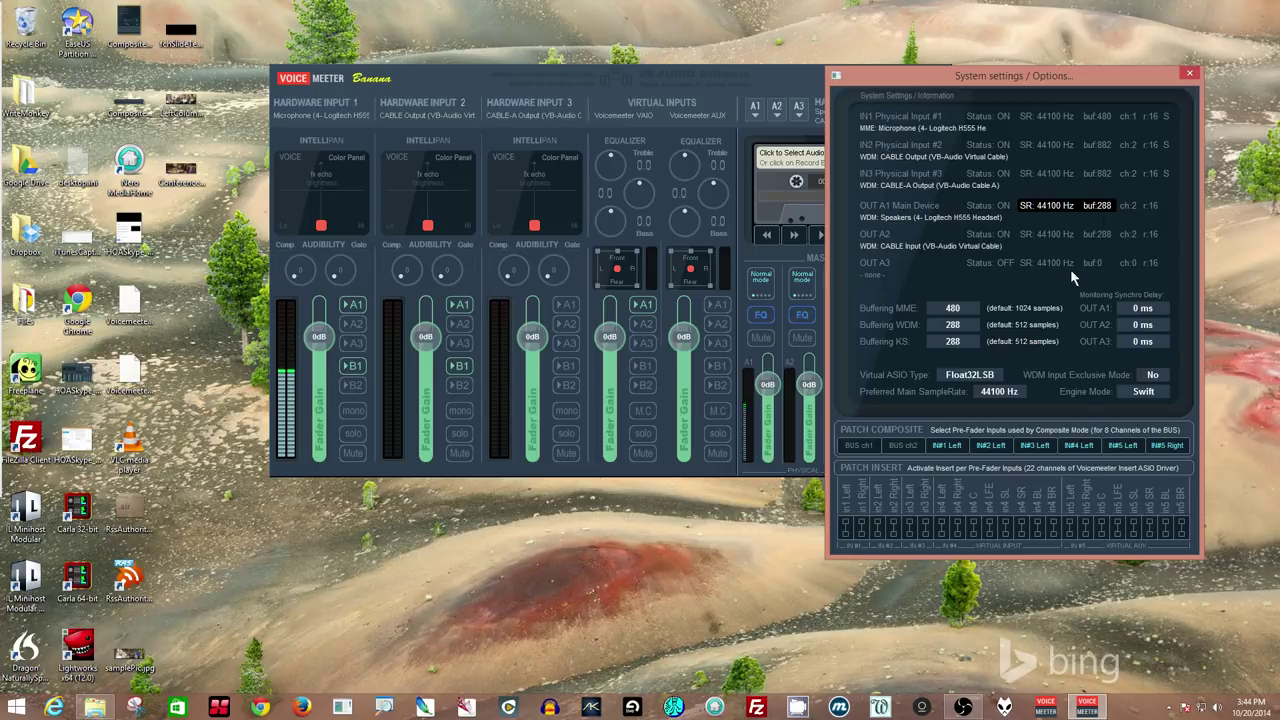
{"action": "left_click", "coordinate": [1190, 76]}
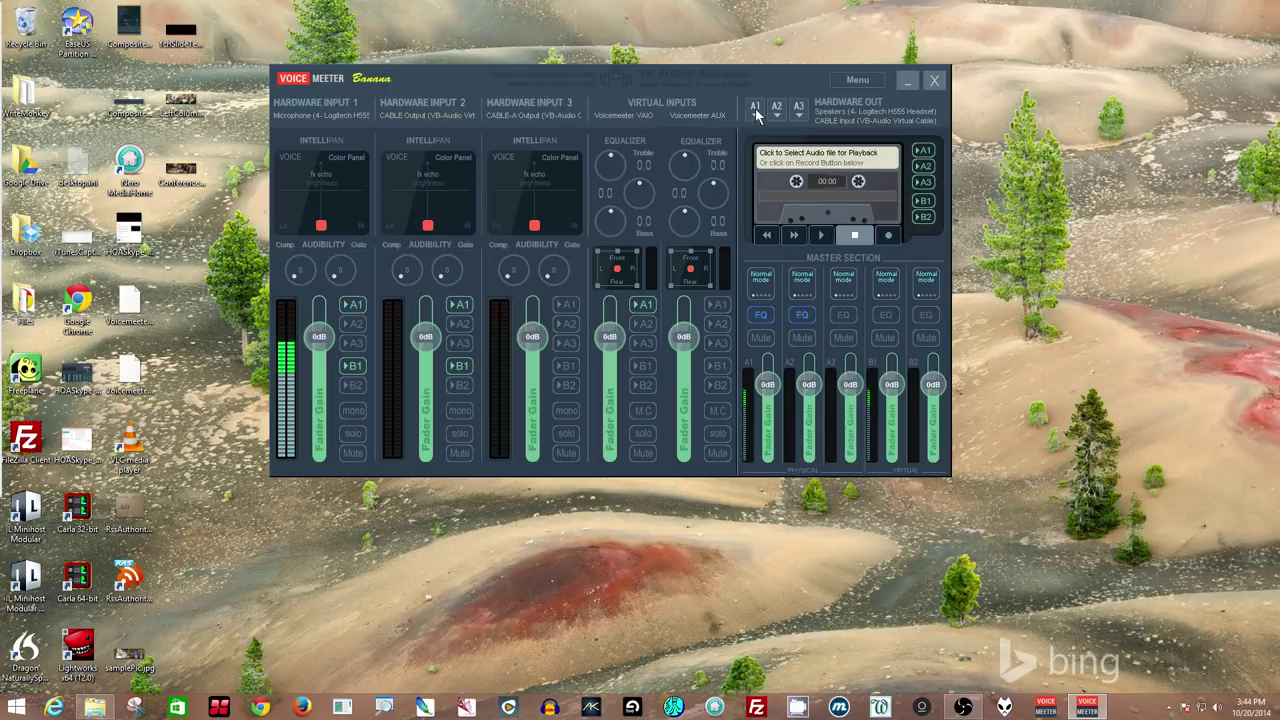
{"action": "left_click", "coordinate": [756, 110]}
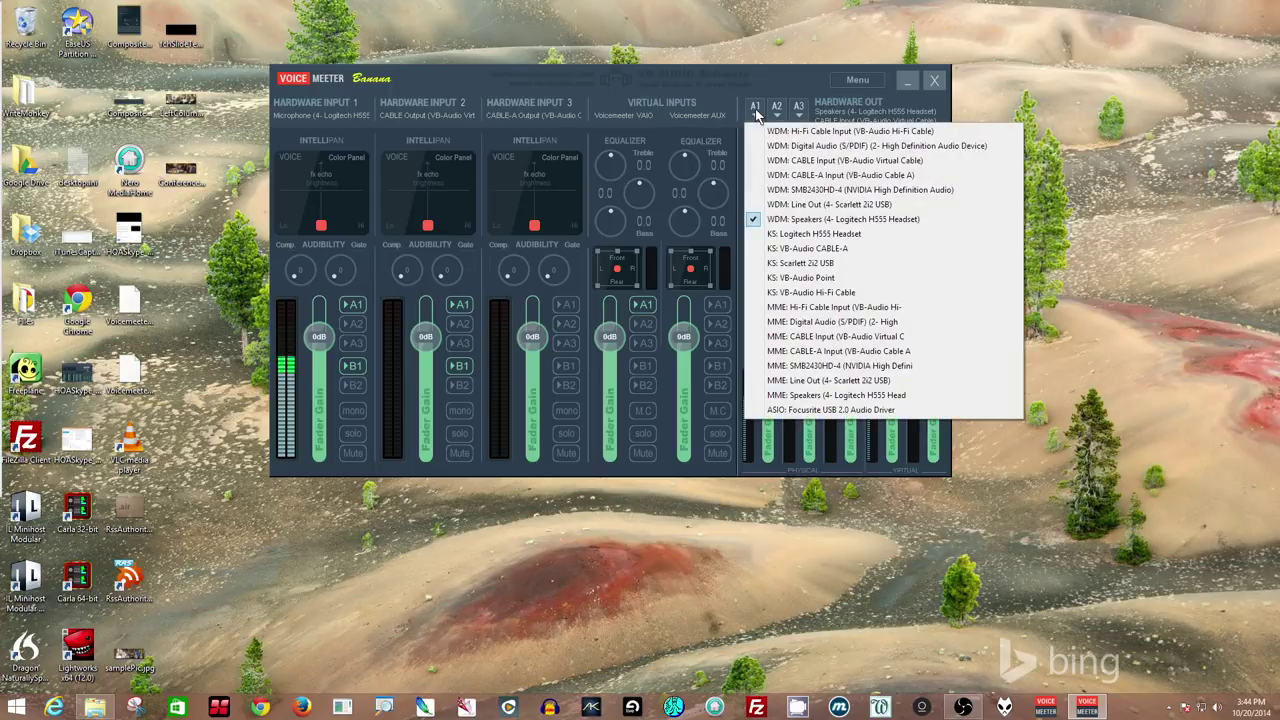
{"action": "left_click", "coordinate": [800, 79]}
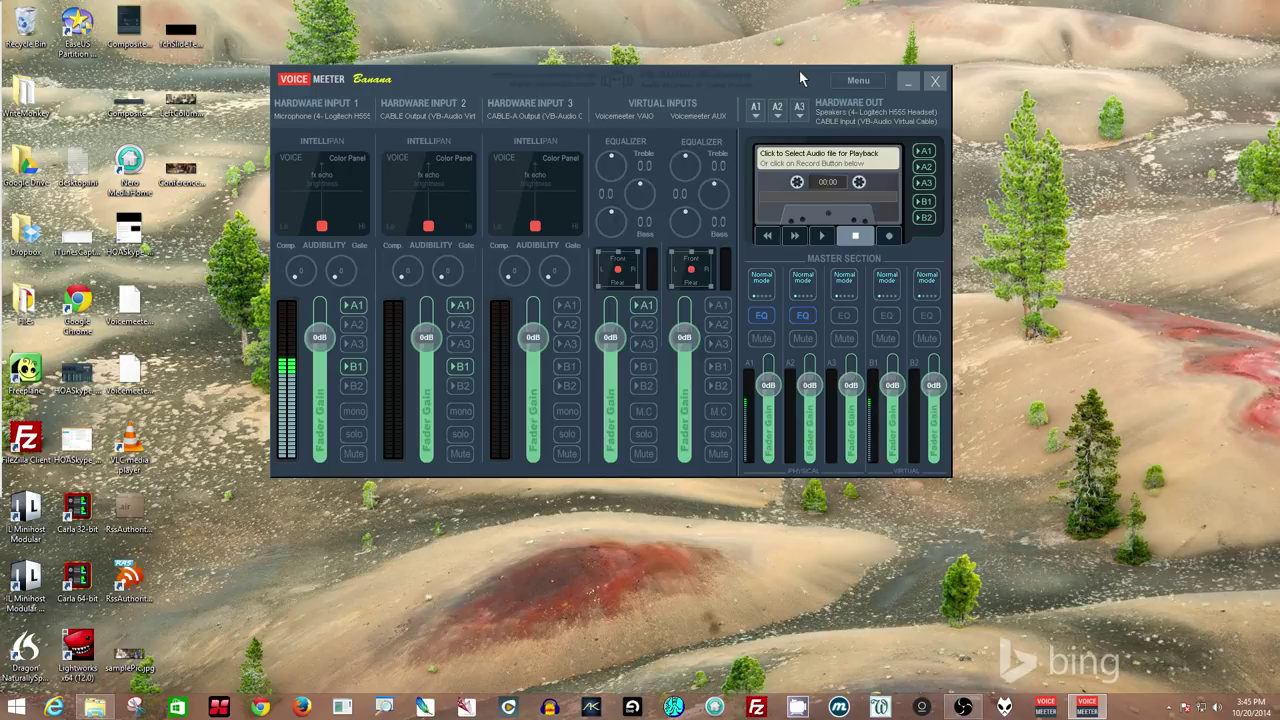
In System Settings, open the Engine Mode choices and leave it on Swift
{"action": "left_click", "coordinate": [856, 82]}
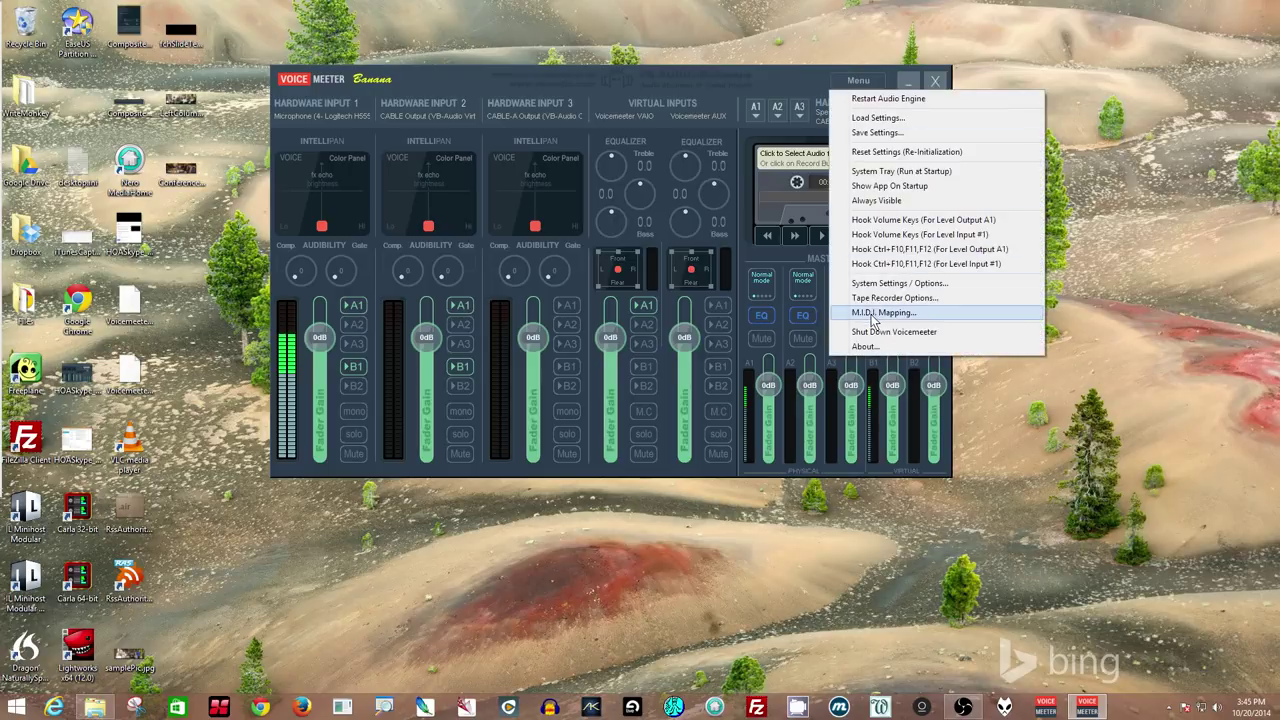
{"action": "left_click", "coordinate": [893, 285]}
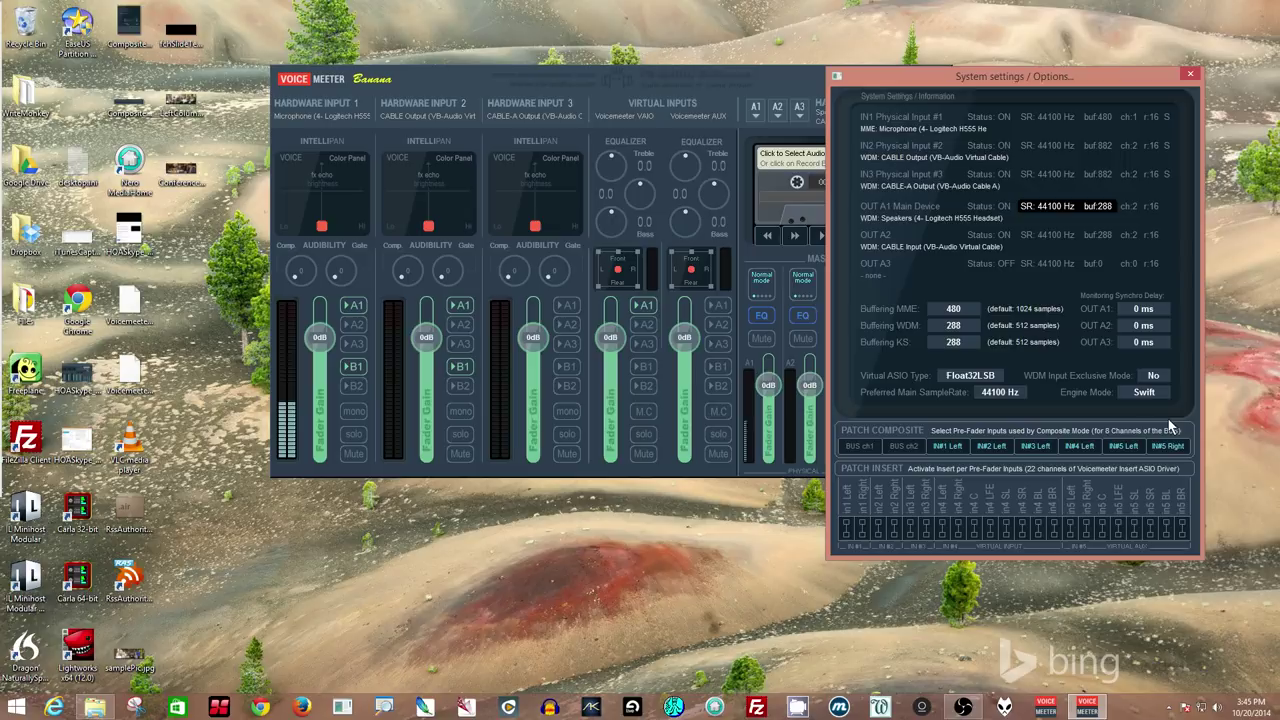
{"action": "left_click", "coordinate": [1150, 392]}
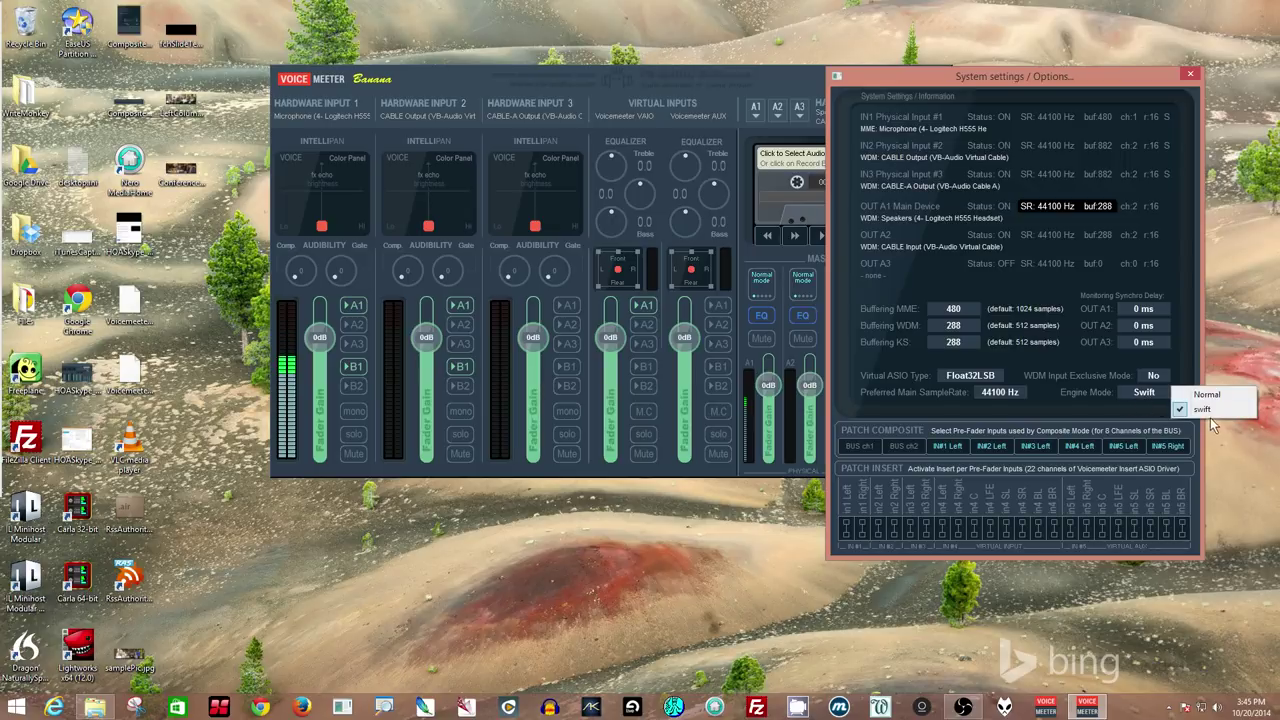
{"action": "left_click", "coordinate": [1091, 406]}
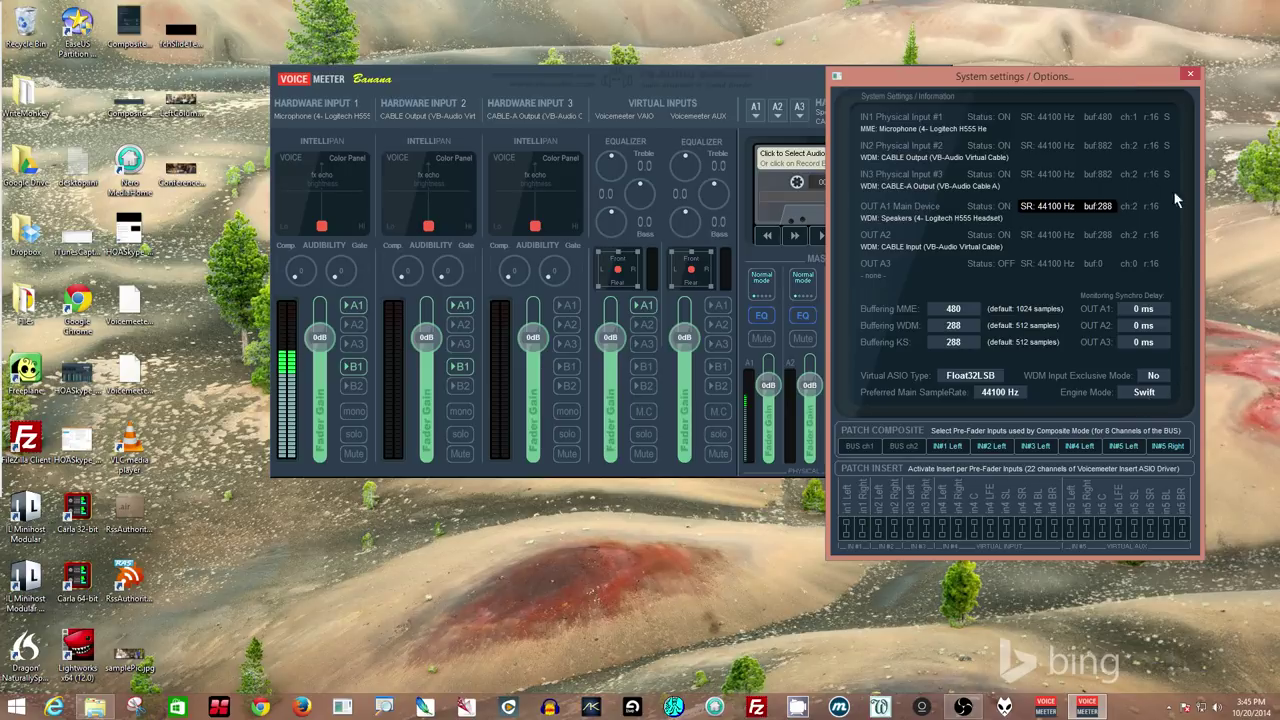
Close the System Settings / Options window
{"action": "left_click", "coordinate": [1190, 77]}
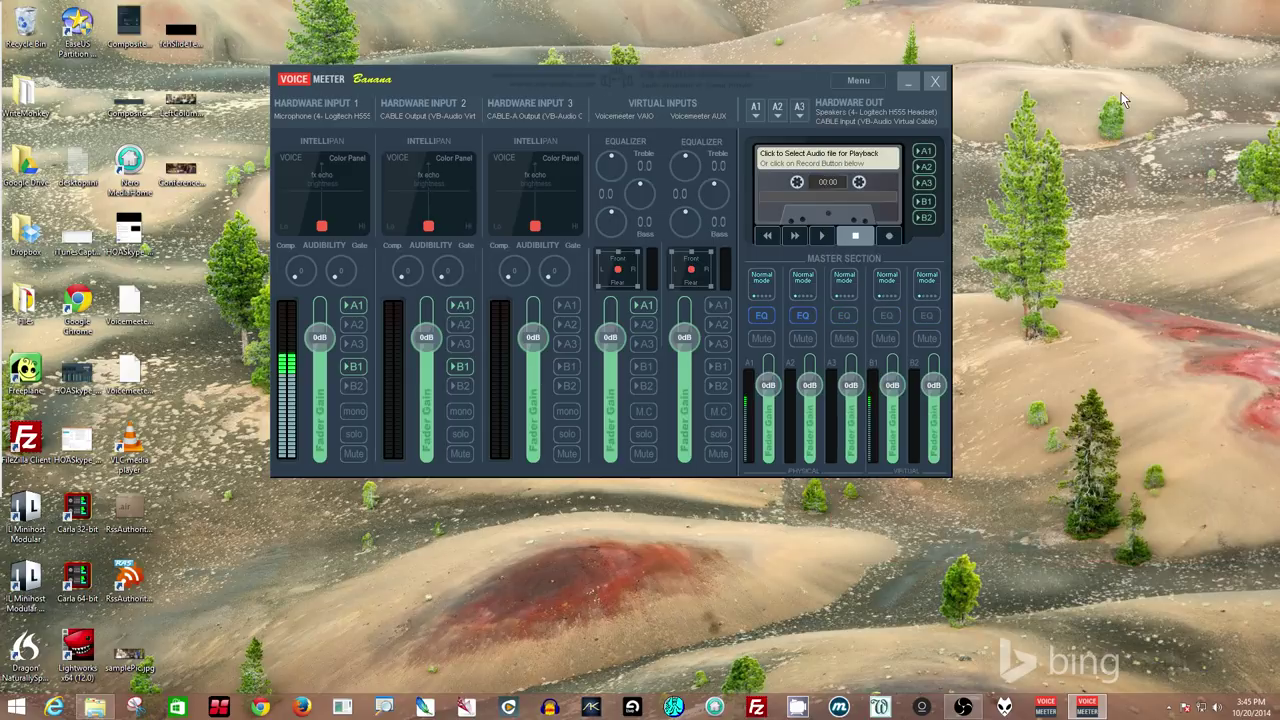